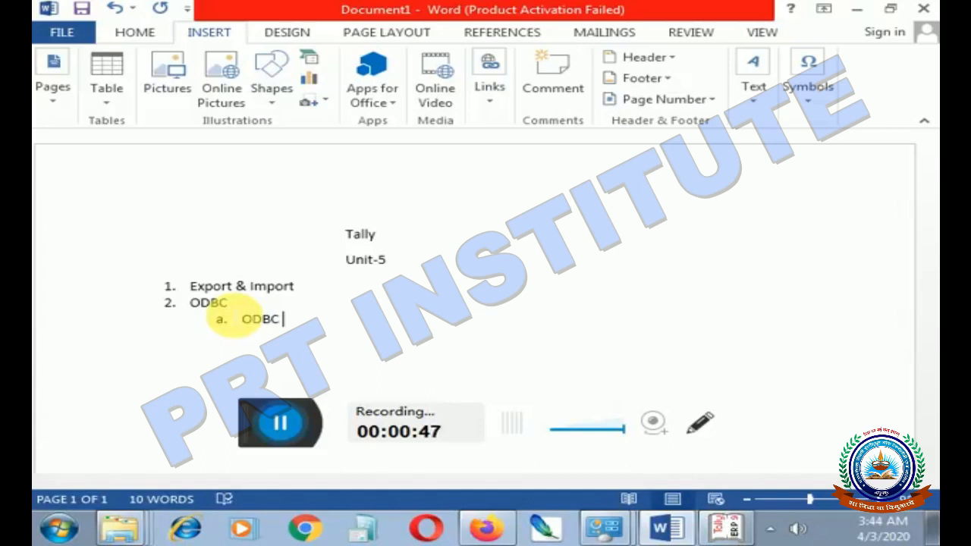
# Complete sub-item a under ODBC as "ODBC Cilent" and add an empty sub-item b.
pyautogui.write('Cl')
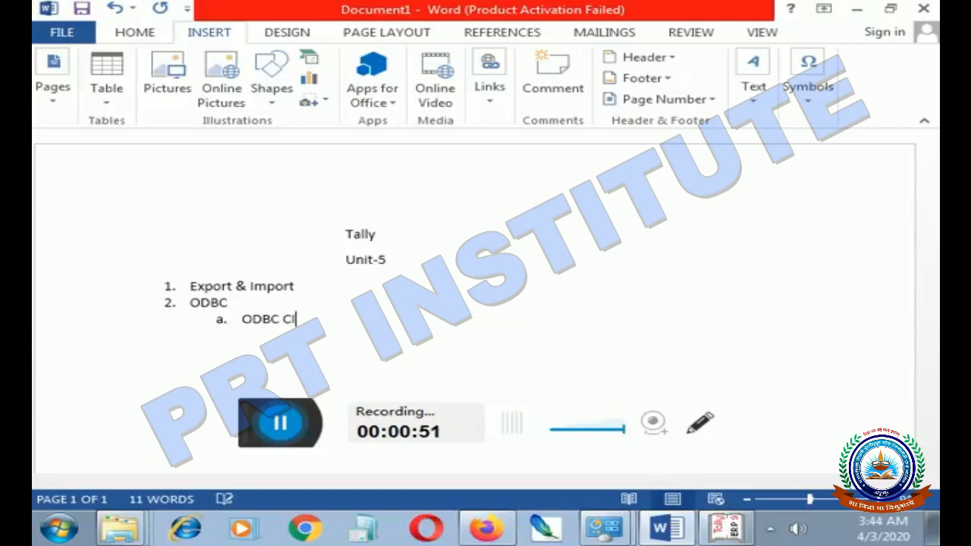
pyautogui.press('BackSpace')
pyautogui.write('l')
pyautogui.write('lent')
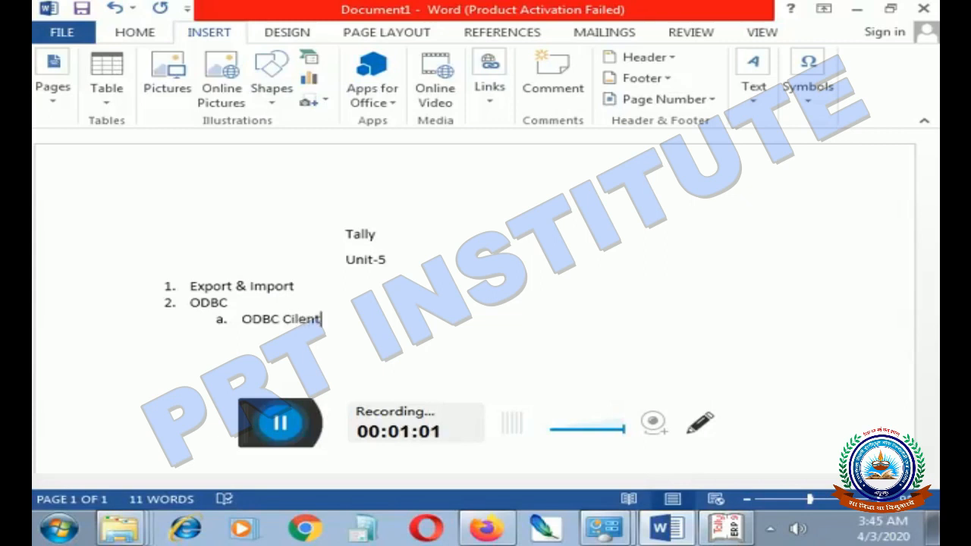
pyautogui.press('Return')
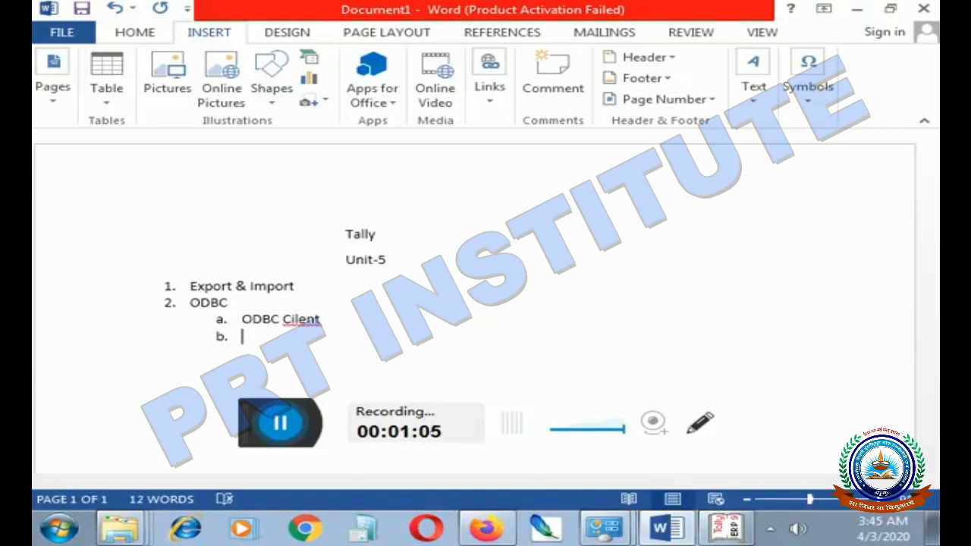
# Correct the misspelled second word of sub-item a to "Client".
pyautogui.click(232, 317)
pyautogui.press('Right')
pyautogui.press('Right')
pyautogui.press('Right')
pyautogui.press('Right')
pyautogui.press('Right')
pyautogui.press('Right')
pyautogui.press('Right')
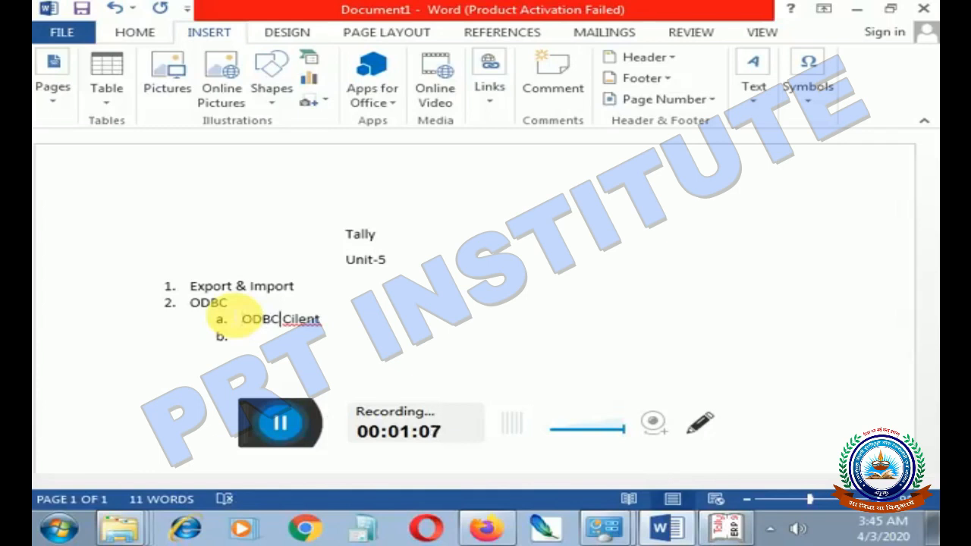
pyautogui.press('BackSpace')
pyautogui.press('Right')
pyautogui.write('i')
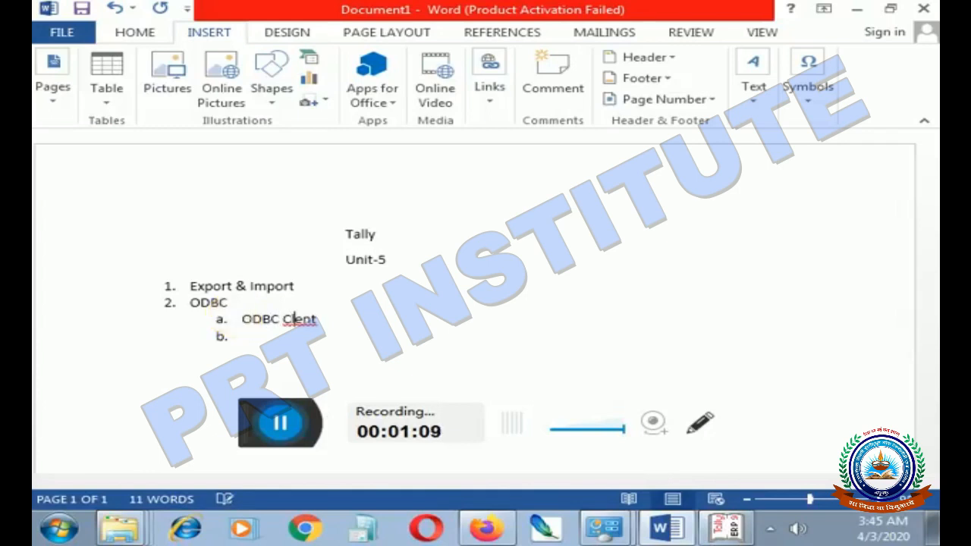
pyautogui.press('Right')
pyautogui.press('Right')
pyautogui.press('Right')
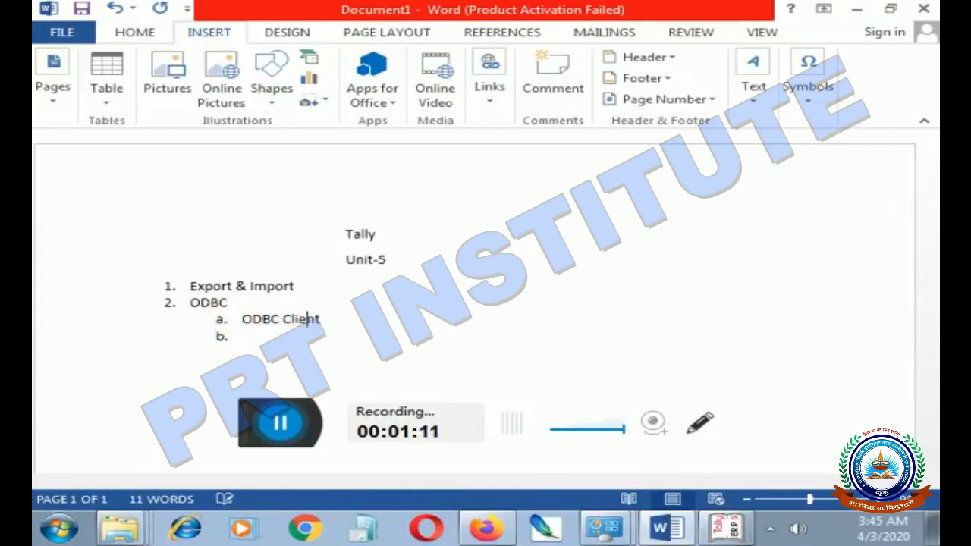
# Begin sub-item b with a capital "O" and add an empty sub-item c below it.
pyautogui.press('Return')
pyautogui.write('o')
pyautogui.press('BackSpace')
pyautogui.write('O')
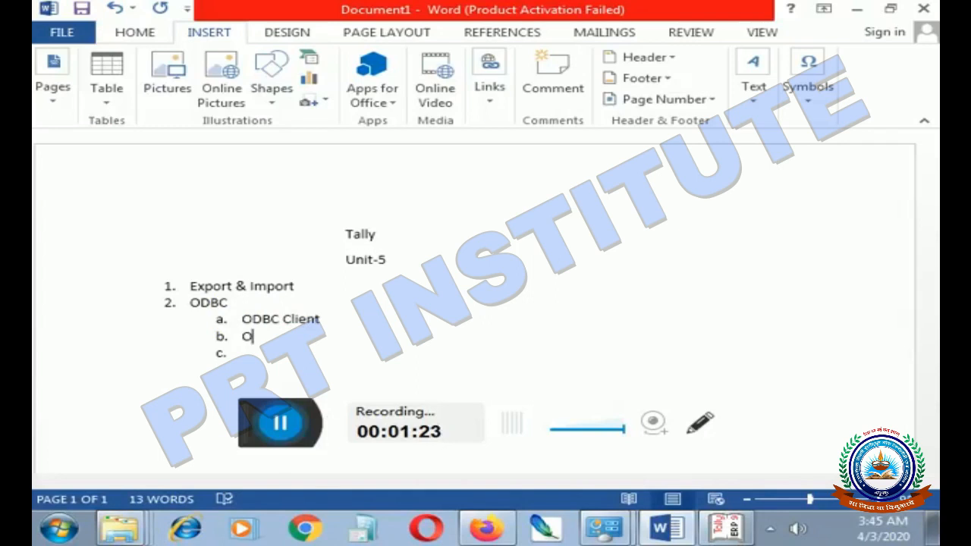
# Copy the word "ODBC" from sub-item a and paste it into sub-item b.
pyautogui.click(249, 319)
pyautogui.press('Left')
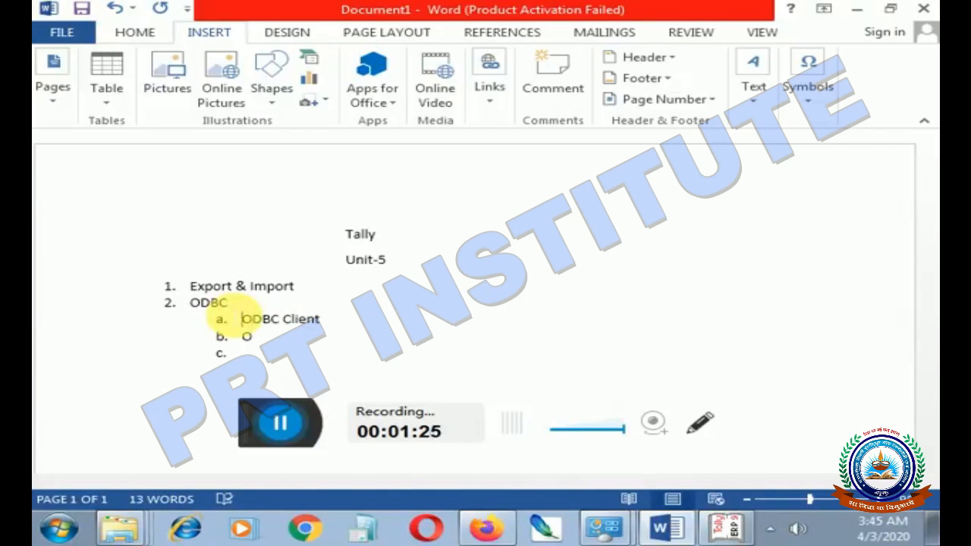
pyautogui.hotkey('shift', 'Right')
pyautogui.hotkey('shift', 'Right')
pyautogui.hotkey('shift', 'Right')
pyautogui.hotkey('shift', 'Right')
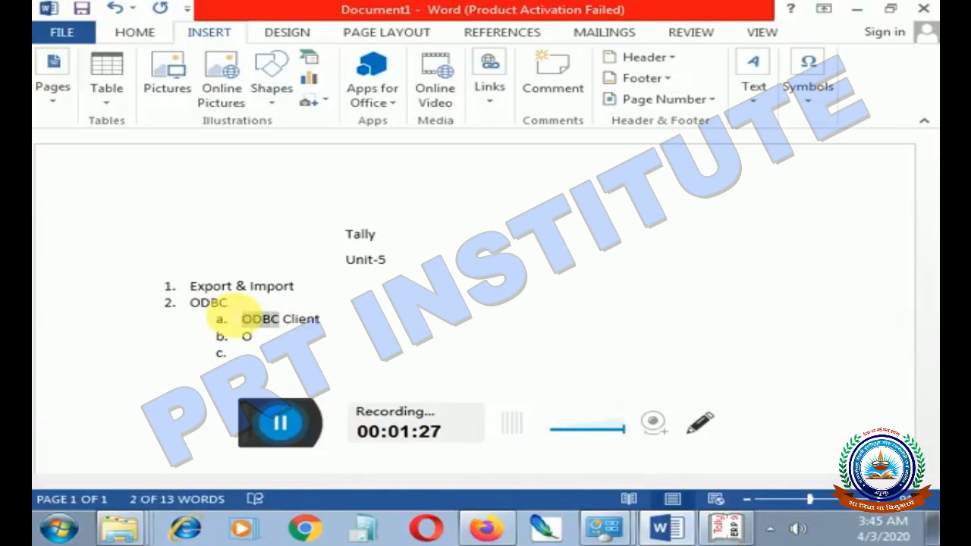
pyautogui.hotkey('ctrl', 'c')
pyautogui.press('Down')
pyautogui.hotkey('ctrl', 'v')
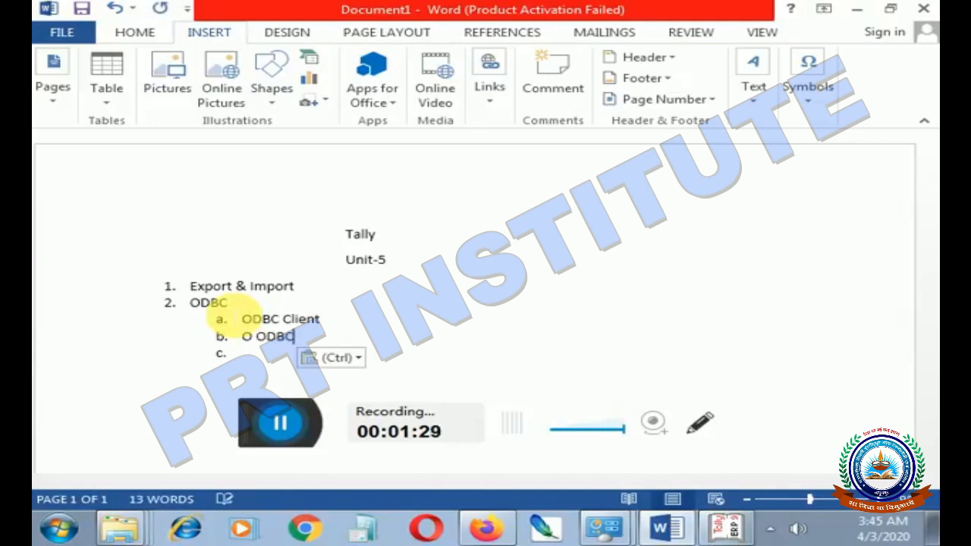
# Delete the stray letter "O" in front of the pasted "ODBC" in sub-item b.
pyautogui.press('Left')
pyautogui.press('Left')
pyautogui.press('Left')
pyautogui.press('Left')
pyautogui.press('BackSpace')
pyautogui.press('BackSpace')
pyautogui.press('Right')
pyautogui.press('Right')
pyautogui.press('Right')
pyautogui.press('Right')
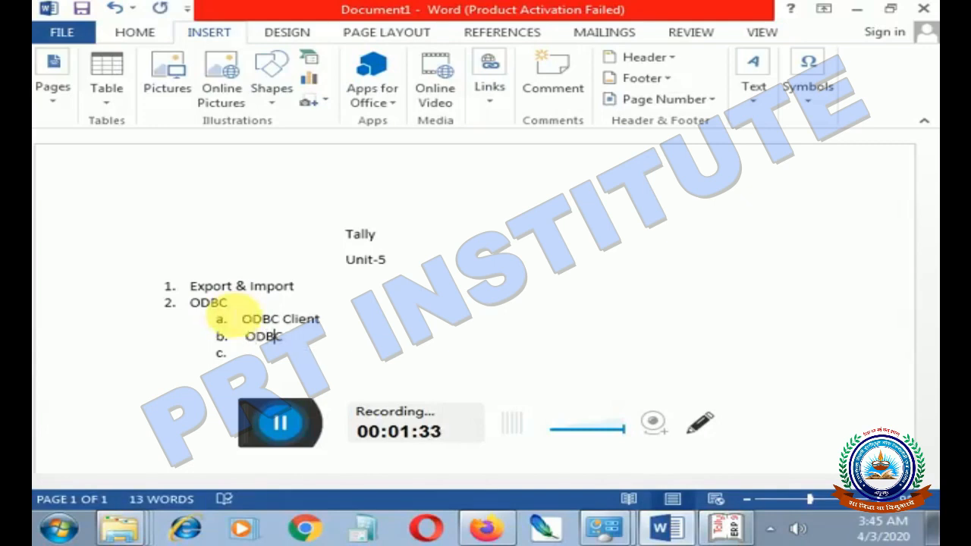
# Copy the letter "D" from "ODBC" in sub-item b and paste it after that word as a new word's first letter.
pyautogui.click(221, 319)
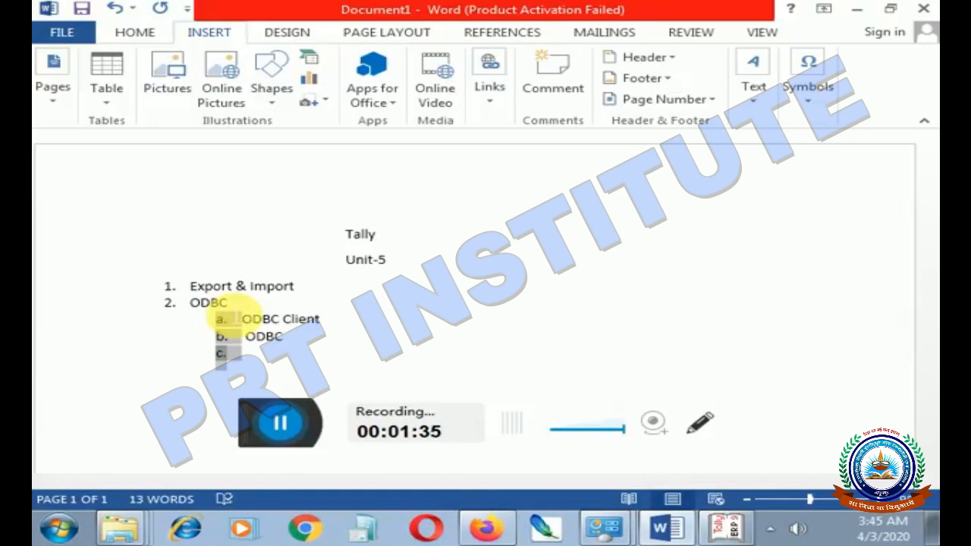
pyautogui.press('Left')
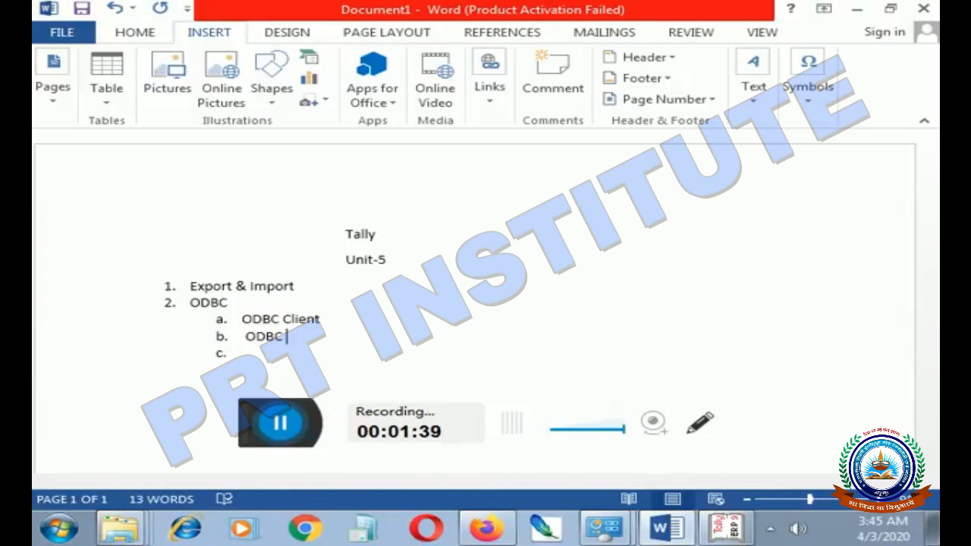
pyautogui.press('Left')
pyautogui.press('Left')
pyautogui.press('Left')
pyautogui.hotkey('shift', 'Left')
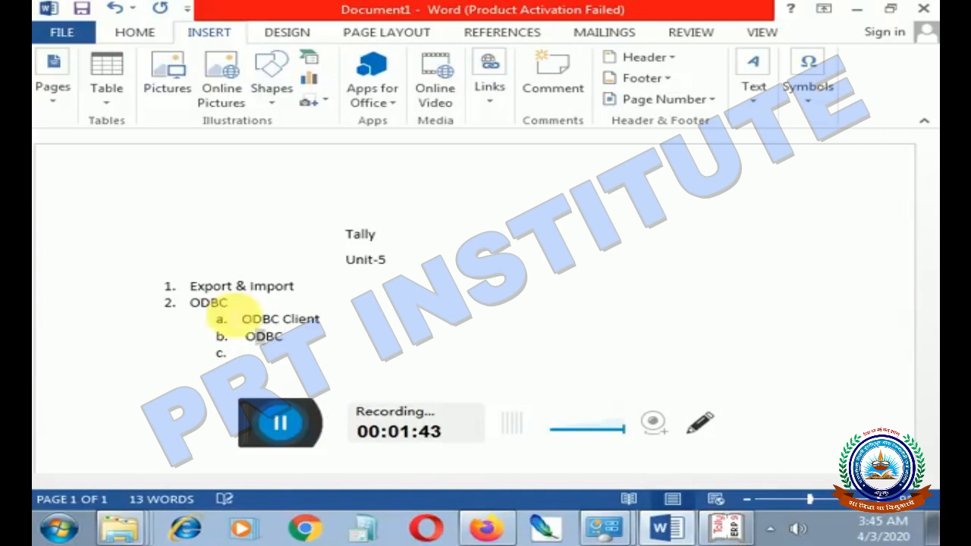
pyautogui.press('Right')
pyautogui.press('Right')
pyautogui.press('Right')
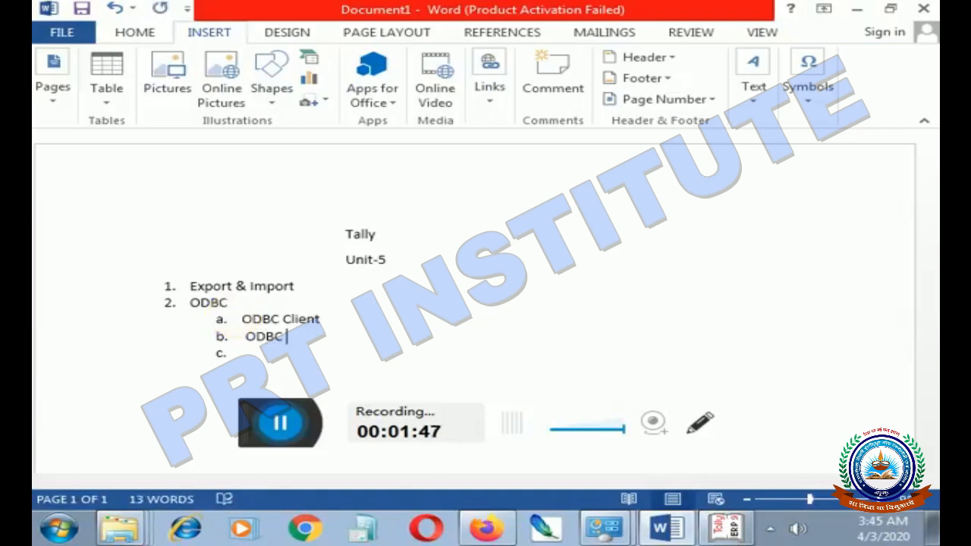
pyautogui.hotkey('ctrl', 'v')
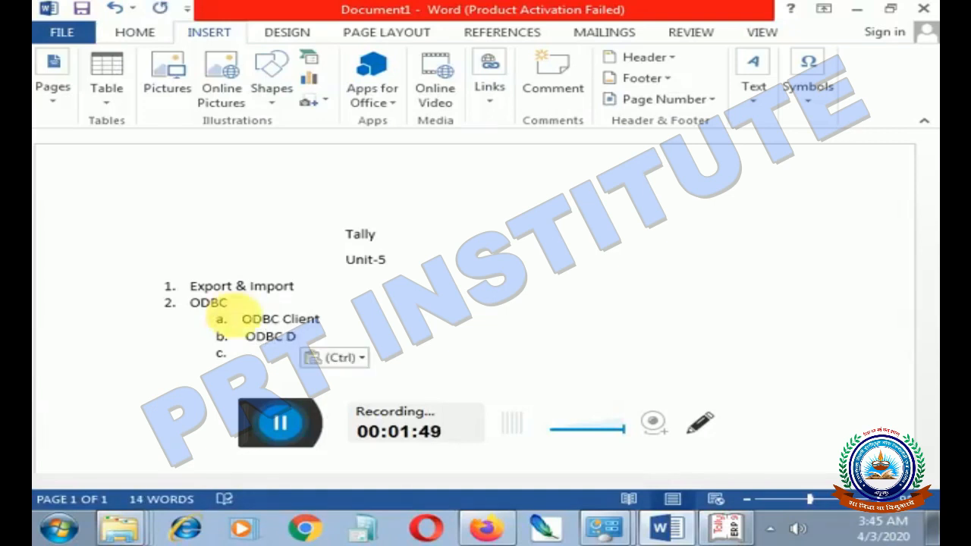
# Complete sub-item b as "ODBC Driver" and add another empty sub-item.
pyautogui.write('rive')
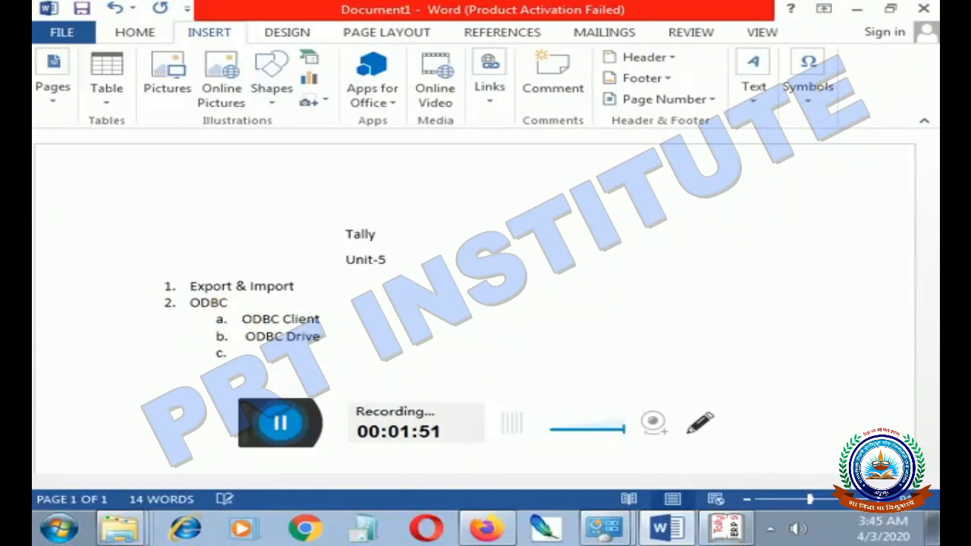
pyautogui.write('r')
pyautogui.press('Return')
# Copy "ODBC" from sub-item b and paste it into sub-item c.
pyautogui.click(240, 335)
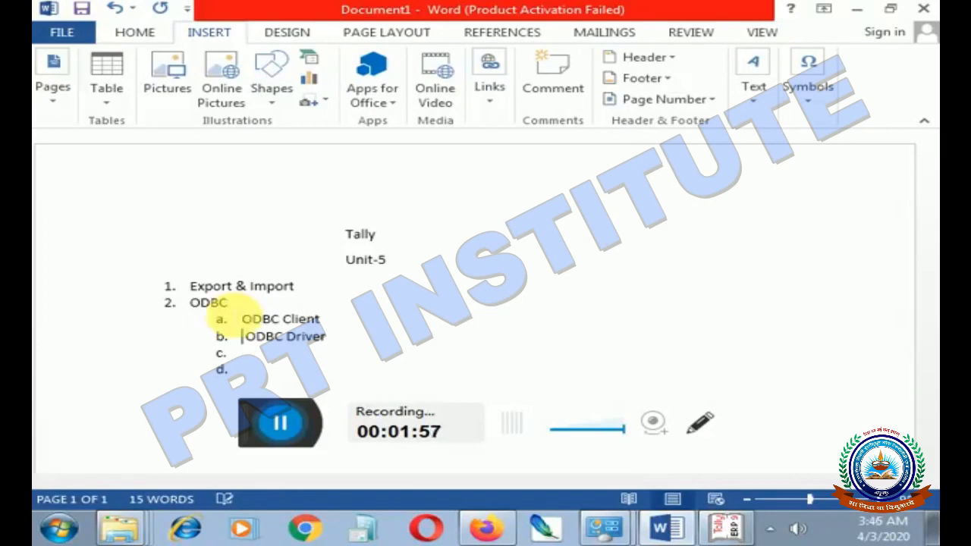
pyautogui.hotkey('shift', 'Right')
pyautogui.hotkey('shift', 'Right')
pyautogui.hotkey('shift', 'Right')
pyautogui.hotkey('shift', 'Right')
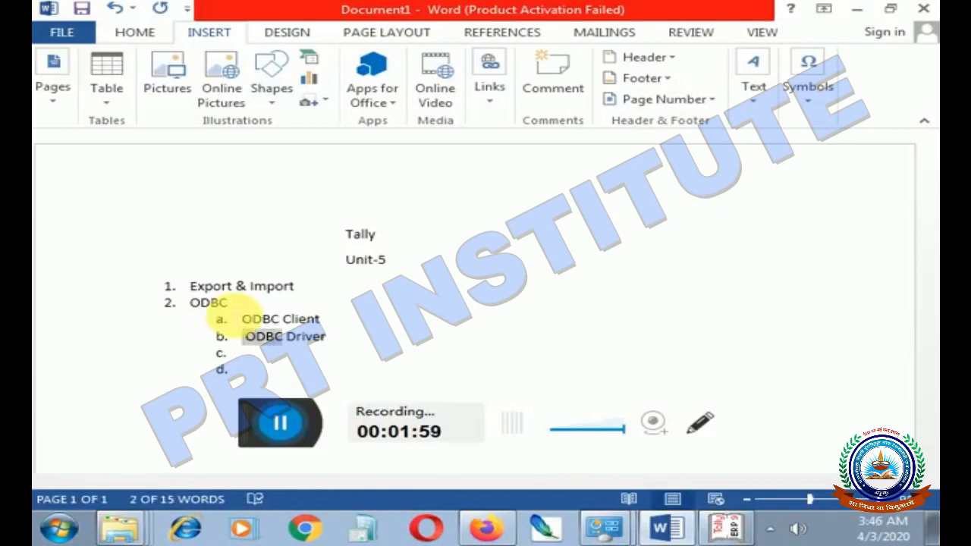
pyautogui.hotkey('ctrl', 'c')
pyautogui.press('Right')
pyautogui.press('Down')
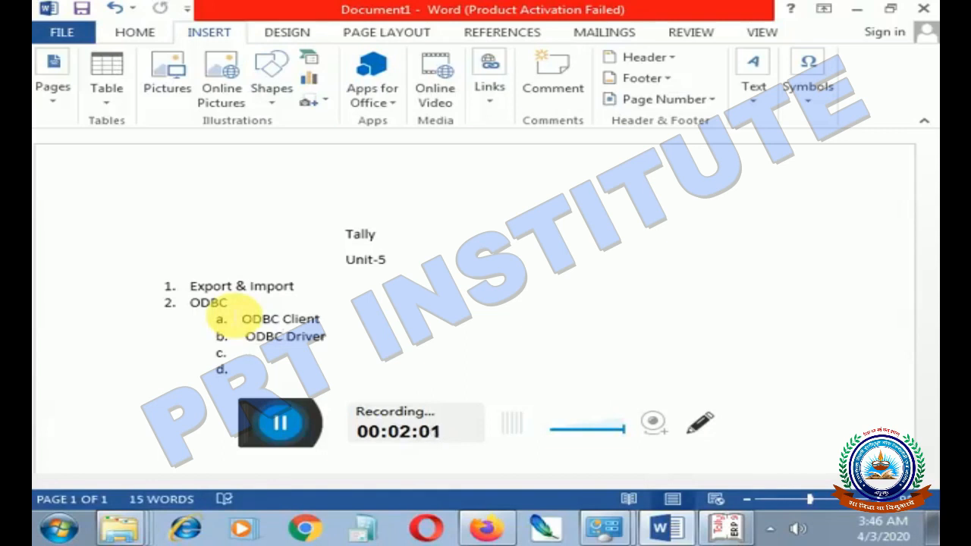
pyautogui.hotkey('ctrl', 'v')
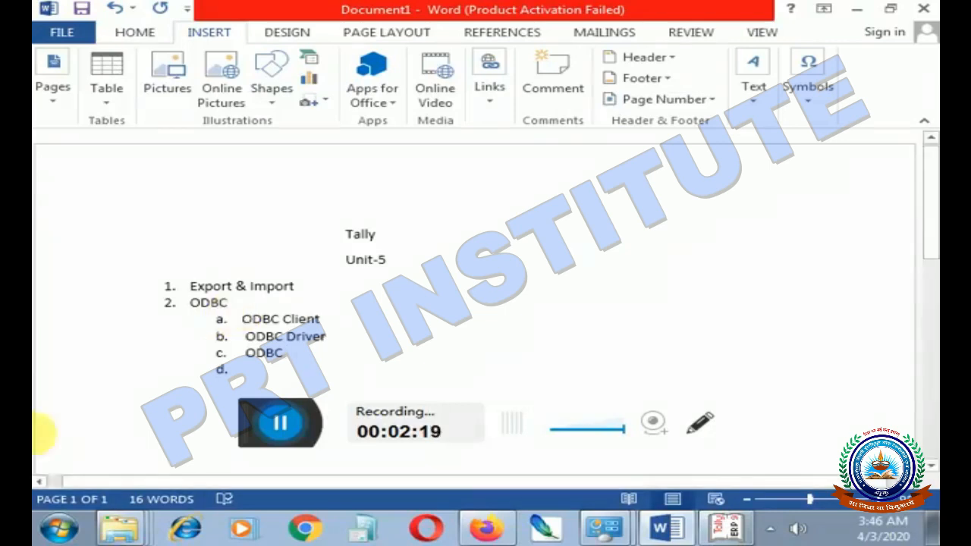
# Search the installed programs for "on" and open the On-Screen Keyboard.
pyautogui.click(74, 523)
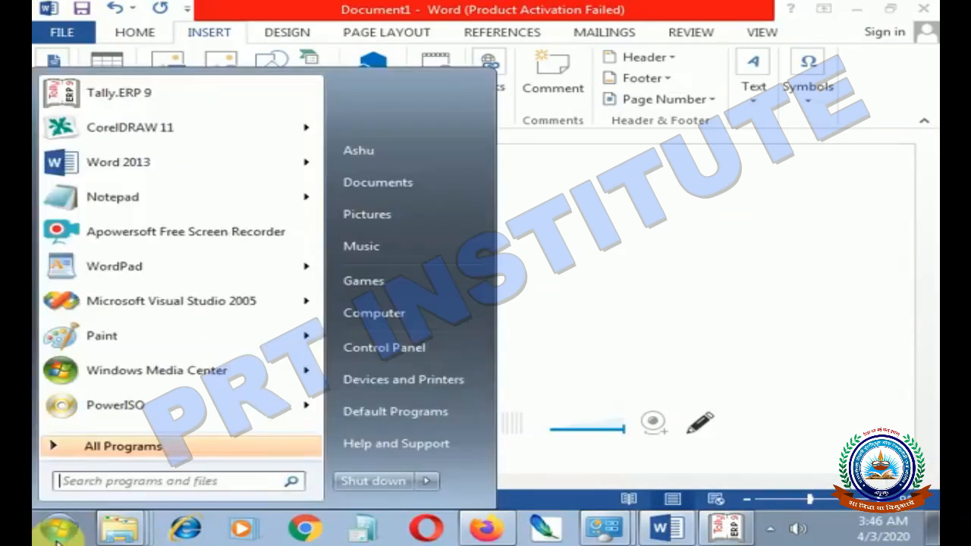
pyautogui.click(95, 485)
pyautogui.write('oso')
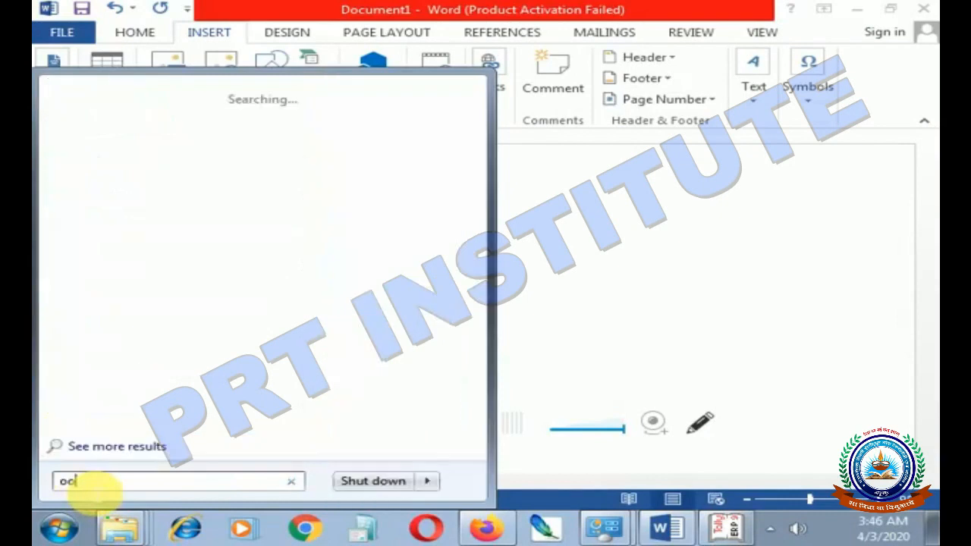
pyautogui.press('BackSpace')
pyautogui.press('BackSpace')
pyautogui.write('n')
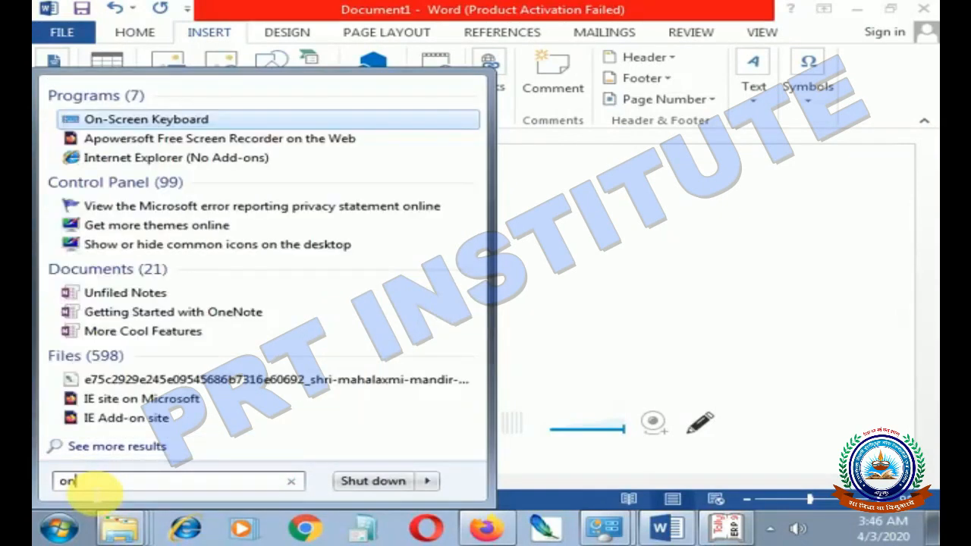
pyautogui.press('Escape')
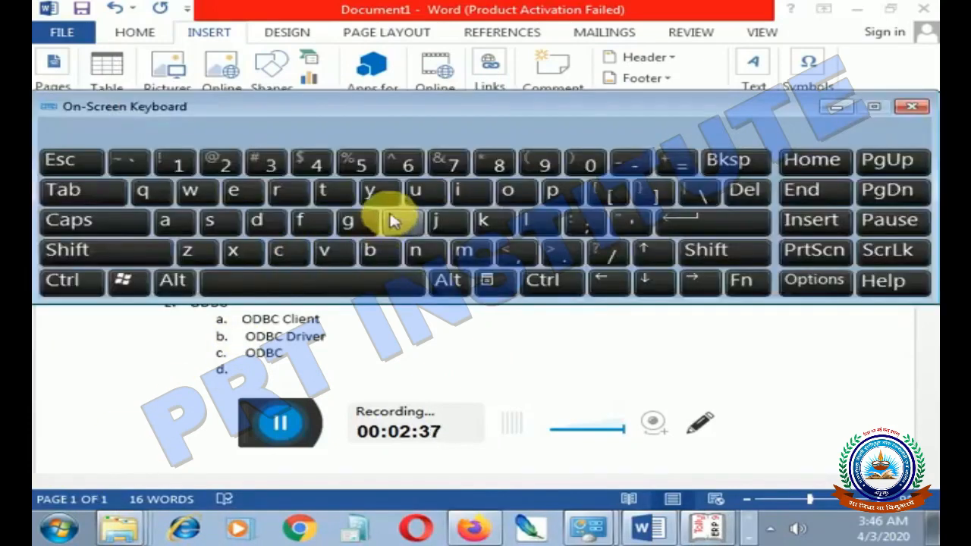
# Complete sub-item c as "ODBC server" with the On-Screen Keyboard's help and add another empty sub-item.
pyautogui.click(254, 375)
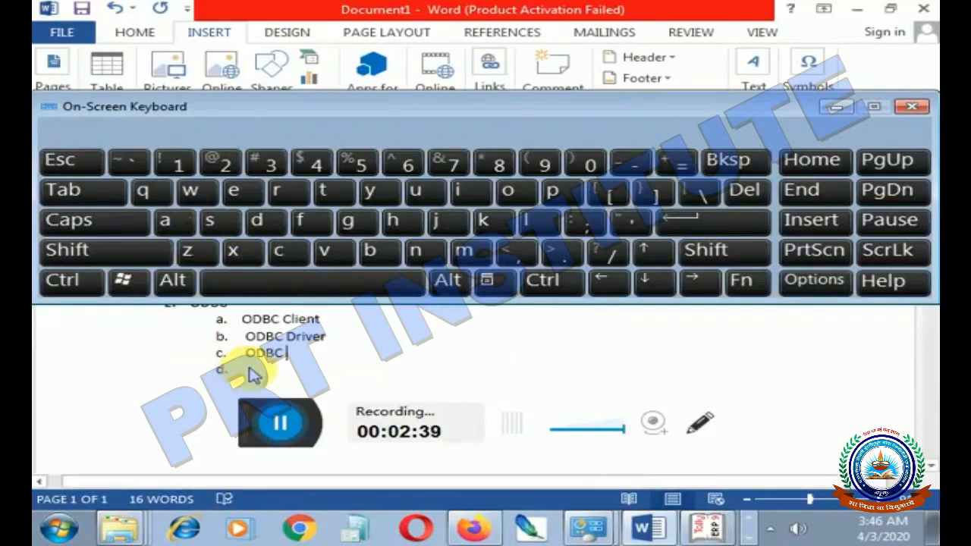
pyautogui.click(213, 227)
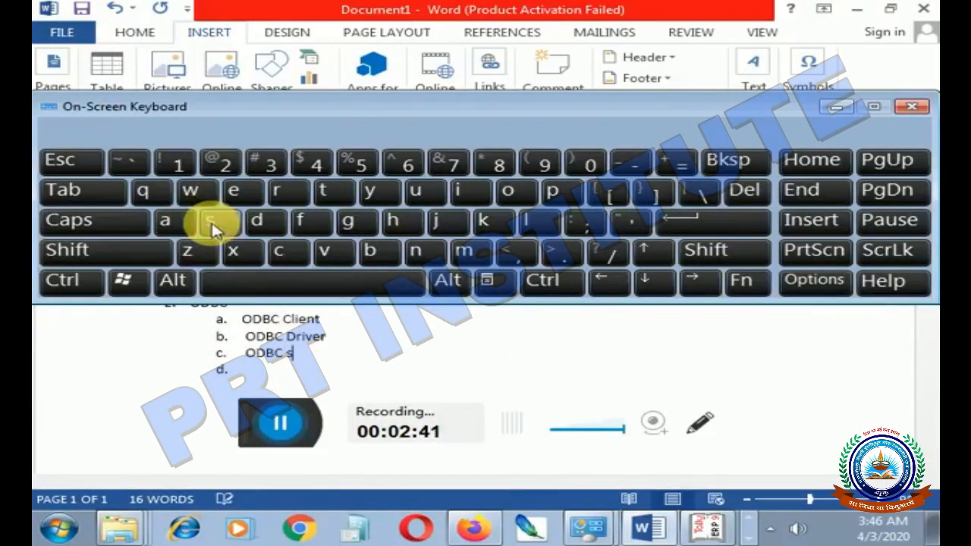
pyautogui.write('ervc')
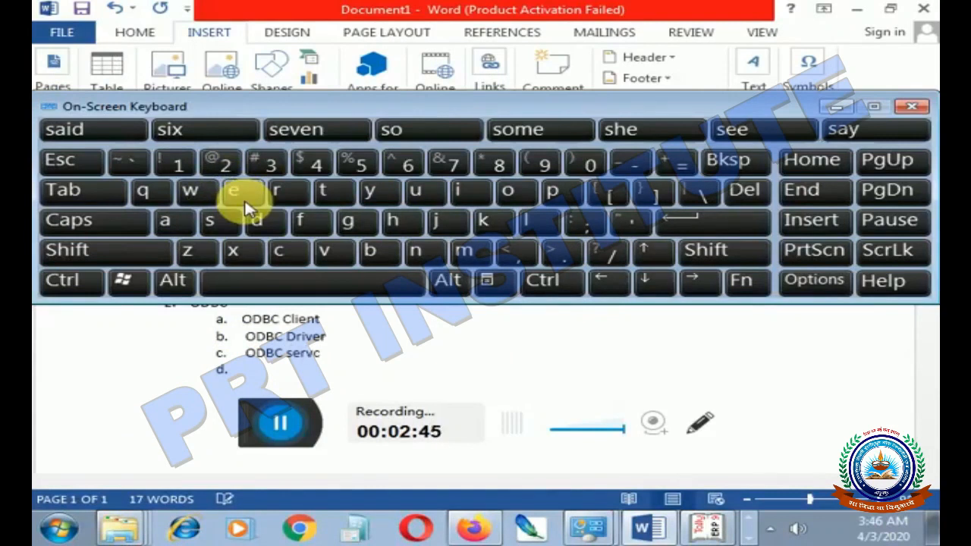
pyautogui.press('BackSpace')
pyautogui.write('er')
pyautogui.press('Return')
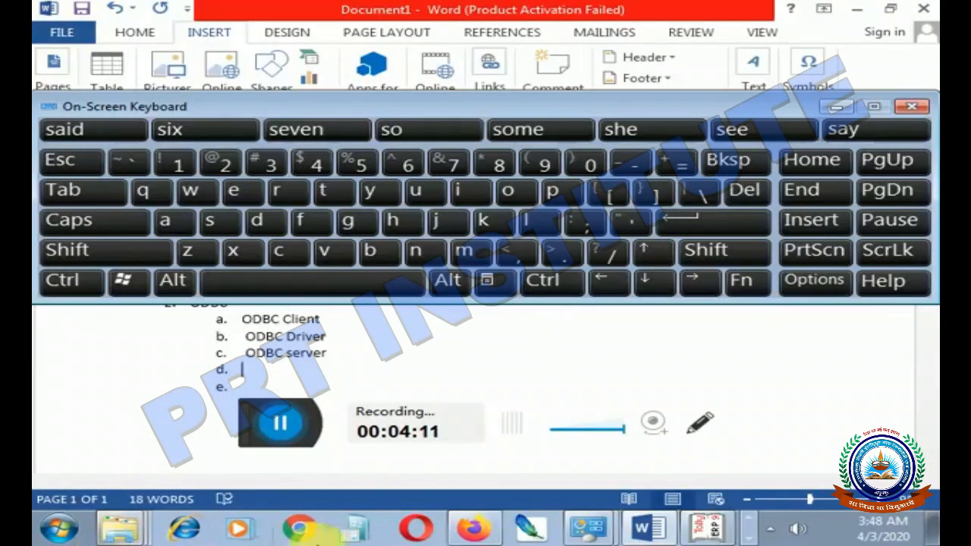
# Switch to Tally.ERP 9 and minimize the On-Screen Keyboard.
pyautogui.click(700, 523)
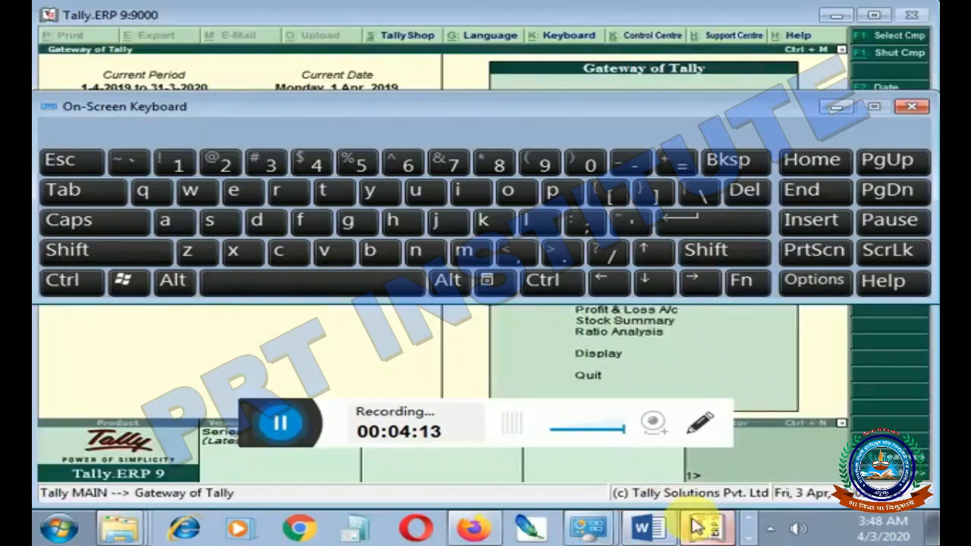
pyautogui.click(844, 111)
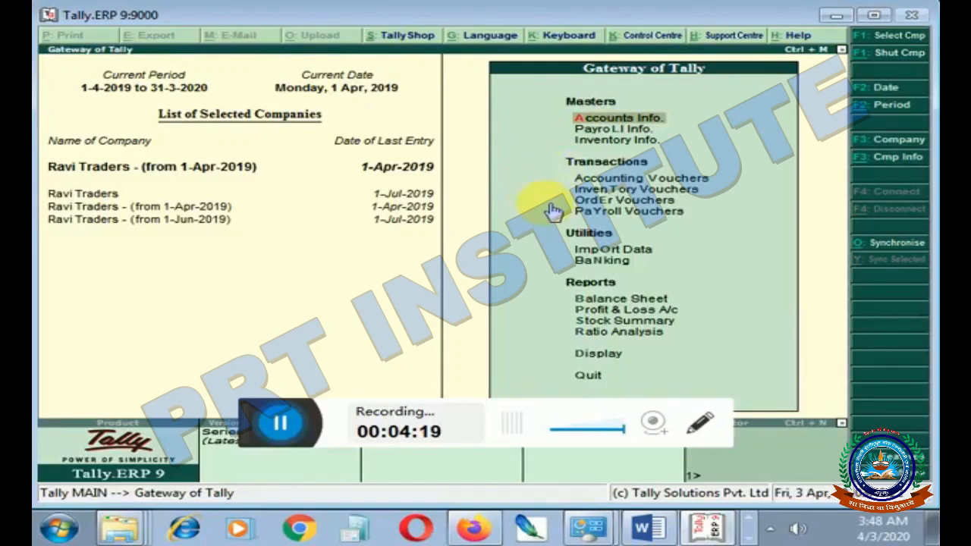
# Open the Advanced Configuration from Tally's Configuration to show the client/server and ODBC settings.
pyautogui.press('F12')
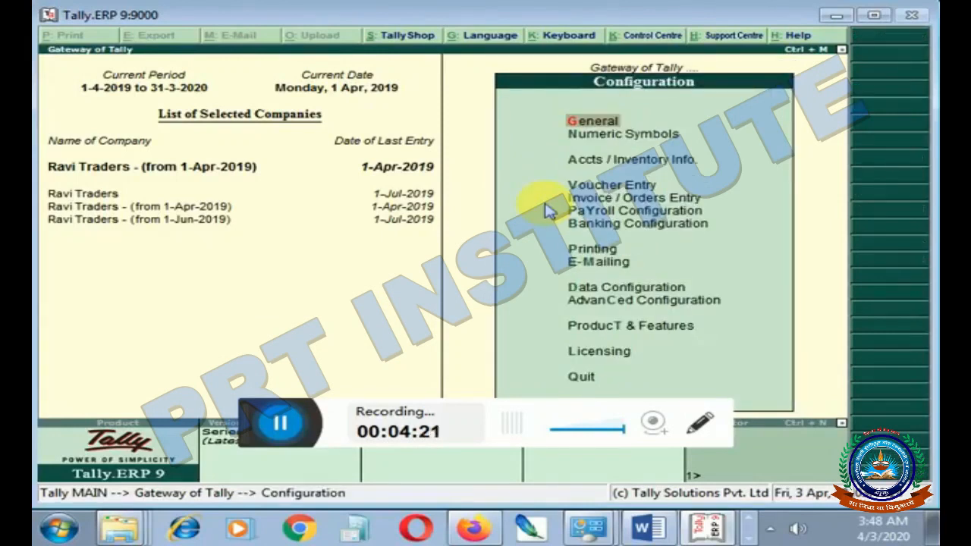
pyautogui.press('Down')
pyautogui.press('Down')
pyautogui.press('Down')
pyautogui.press('Down')
pyautogui.press('Down')
pyautogui.press('Down')
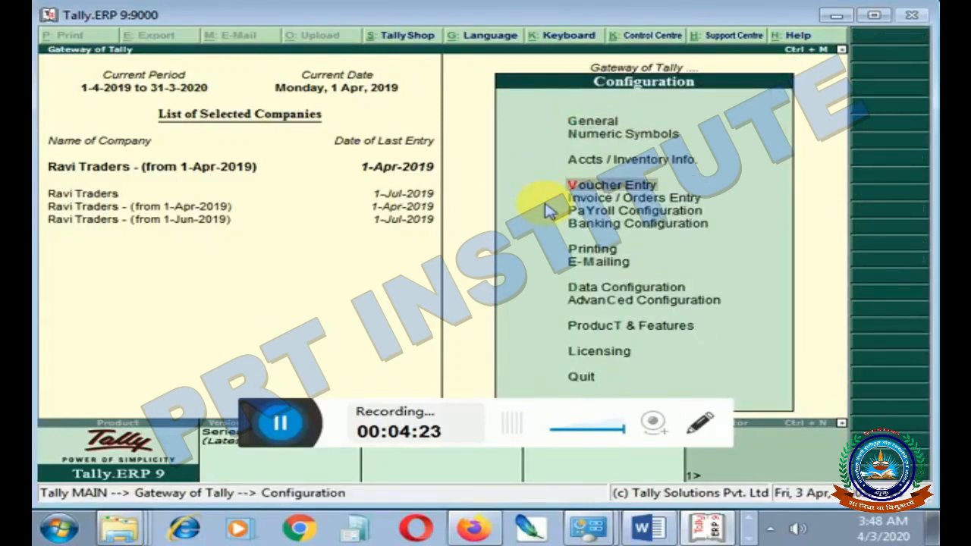
pyautogui.press('Down')
pyautogui.press('Down')
pyautogui.press('Down')
pyautogui.press('Down')
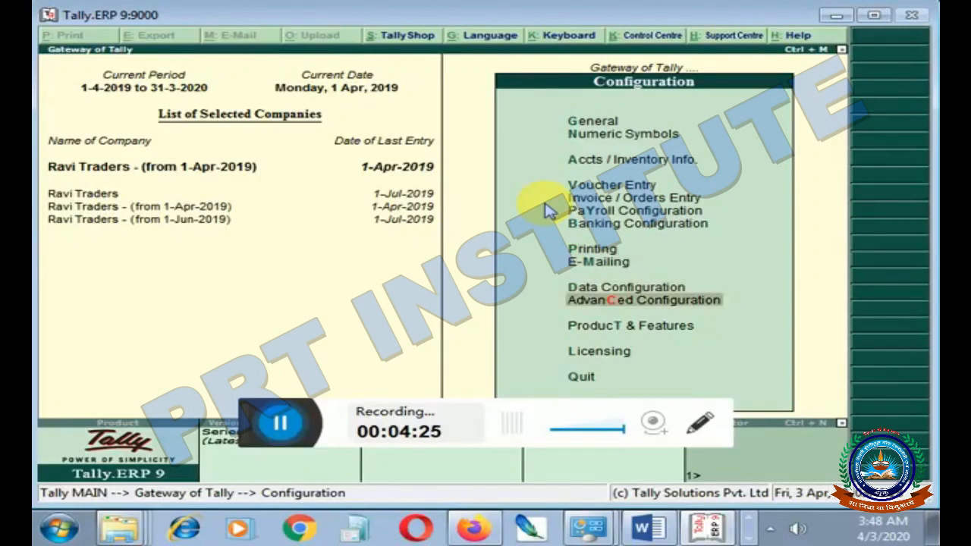
pyautogui.press('Return')
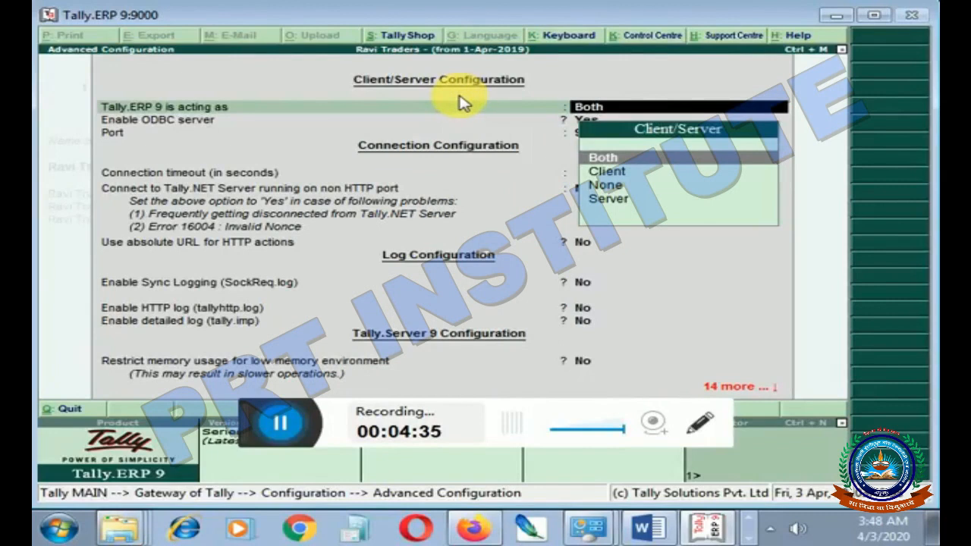
# Accept the Advanced Configuration with Tally.ERP 9 acting as Both, the ODBC server enabled and port 9000, and decline the restart.
pyautogui.press('Return')
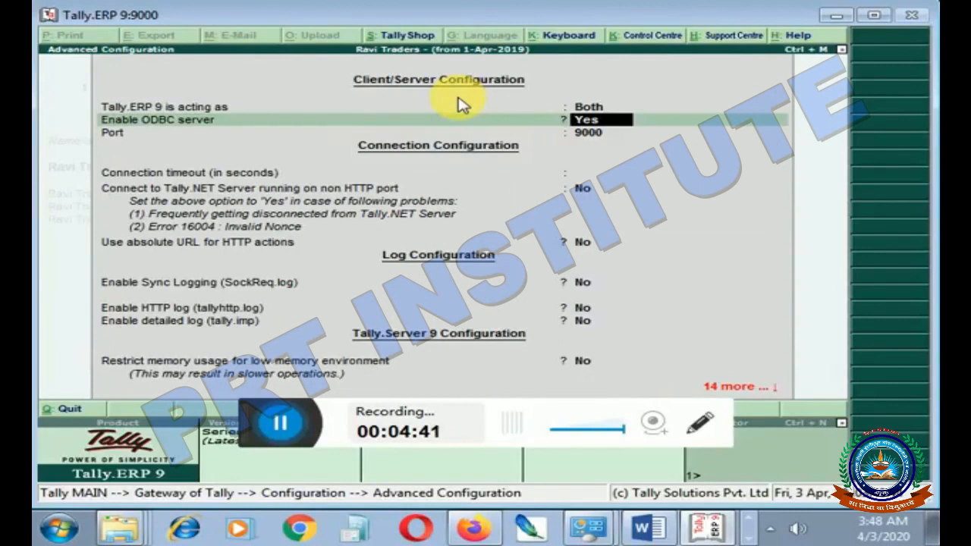
pyautogui.press('Return')
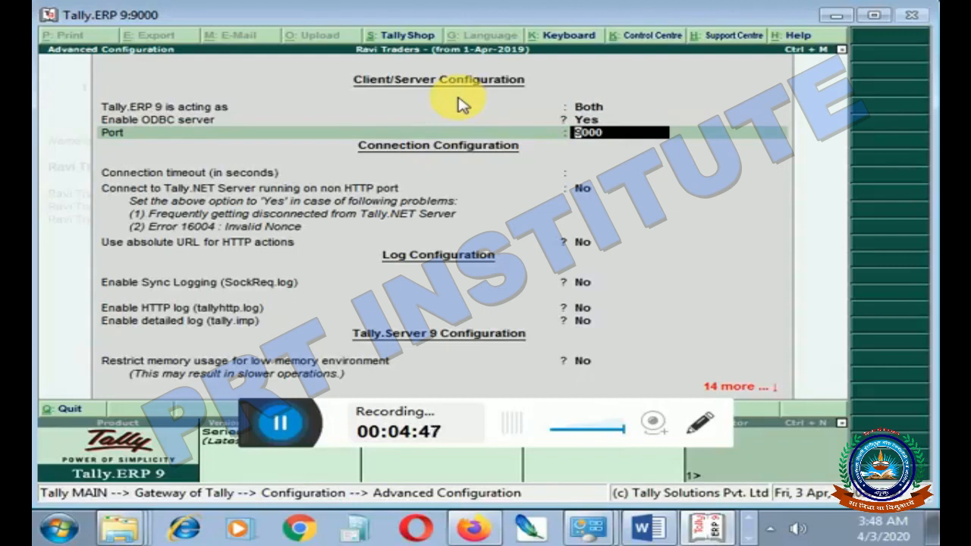
pyautogui.press('Return')
pyautogui.press('Return')
pyautogui.press('Return')
pyautogui.press('Return')
pyautogui.press('Return')
pyautogui.press('Return')
pyautogui.press('Return')
pyautogui.press('Return')
pyautogui.press('Return')
pyautogui.press('Return')
pyautogui.press('Return')
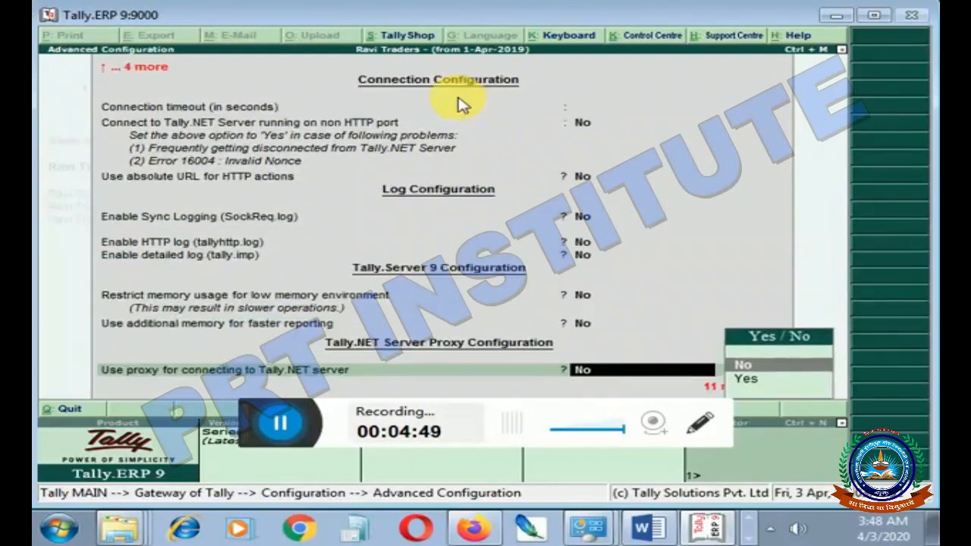
pyautogui.press('Return')
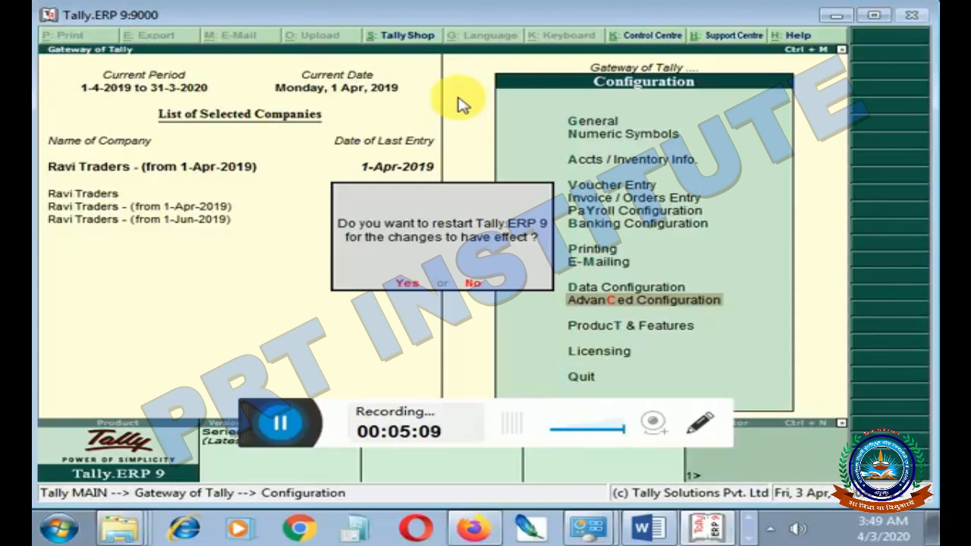
pyautogui.press('n')
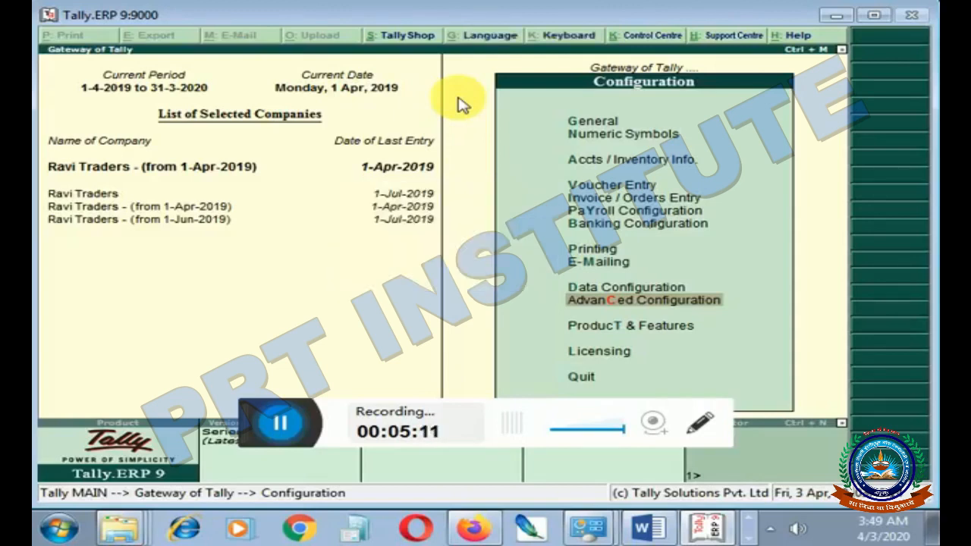
# Review the ODBC outline in the Word document, switch back to Tally.ERP 9 and return to the Gateway of Tally.
pyautogui.click(662, 540)
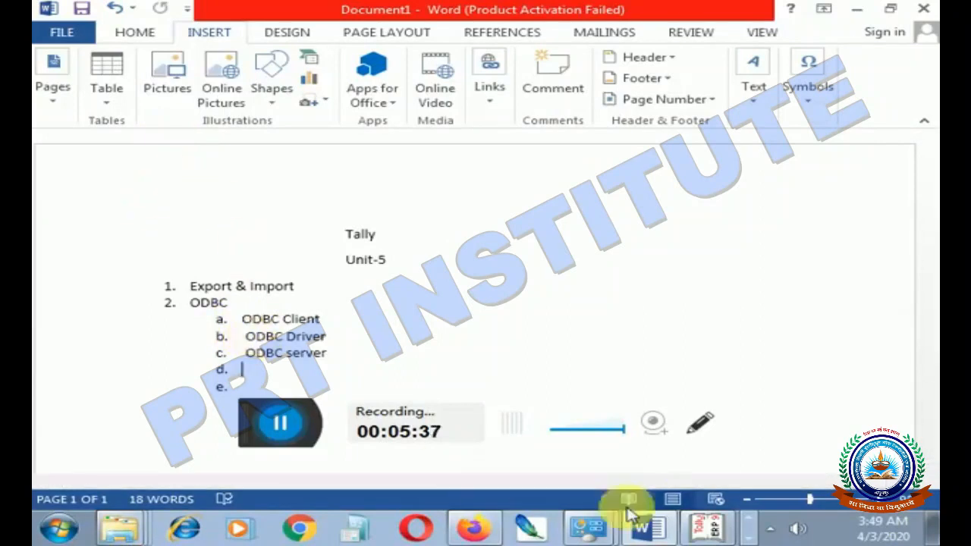
pyautogui.click(707, 525)
pyautogui.press('Escape')
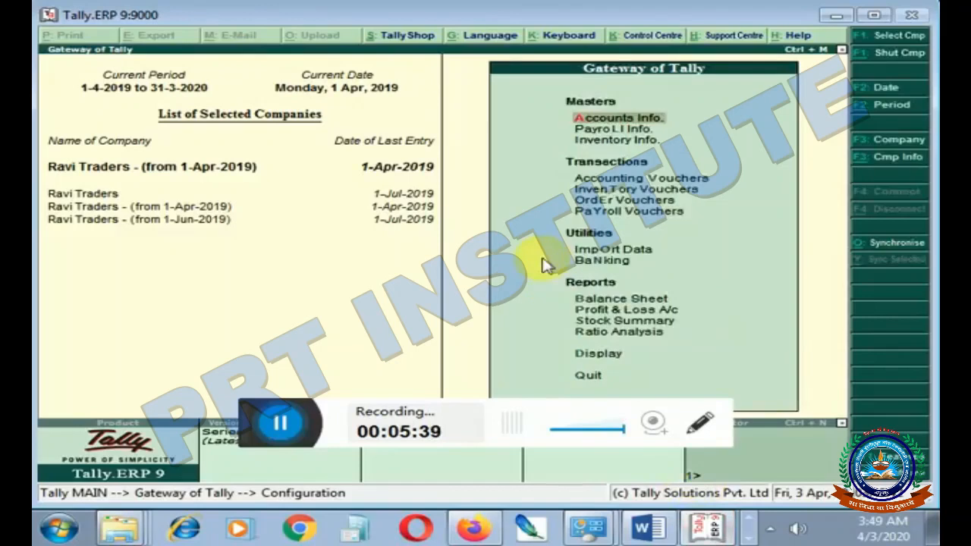
# Open the Day Book from the Gateway's Display options.
pyautogui.press('Up')
pyautogui.press('Up')
pyautogui.press('Up')
pyautogui.press('Up')
pyautogui.press('Up')
pyautogui.press('Up')
pyautogui.press('Up')
pyautogui.press('Up')
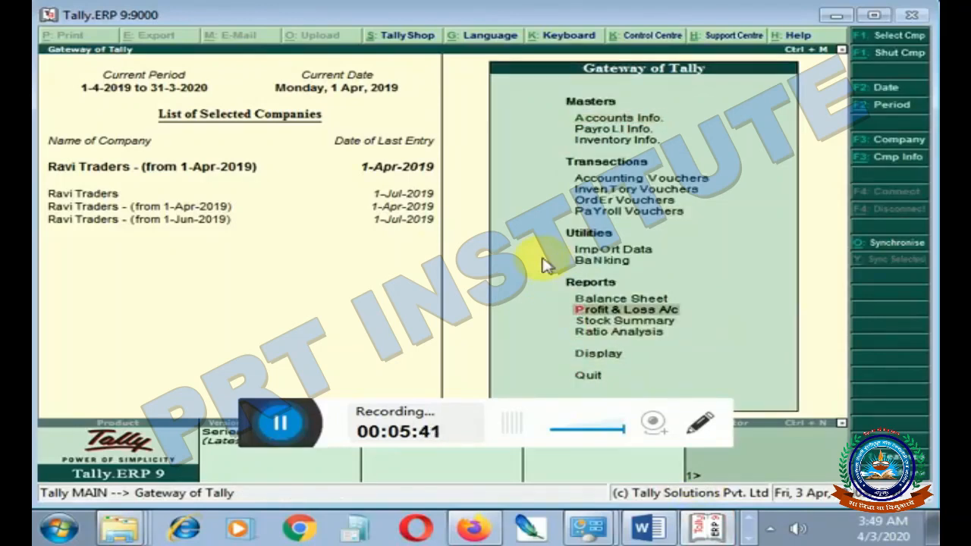
pyautogui.press('Up')
pyautogui.press('Up')
pyautogui.press('Up')
pyautogui.press('Down')
pyautogui.press('Down')
pyautogui.press('Down')
pyautogui.press('Down')
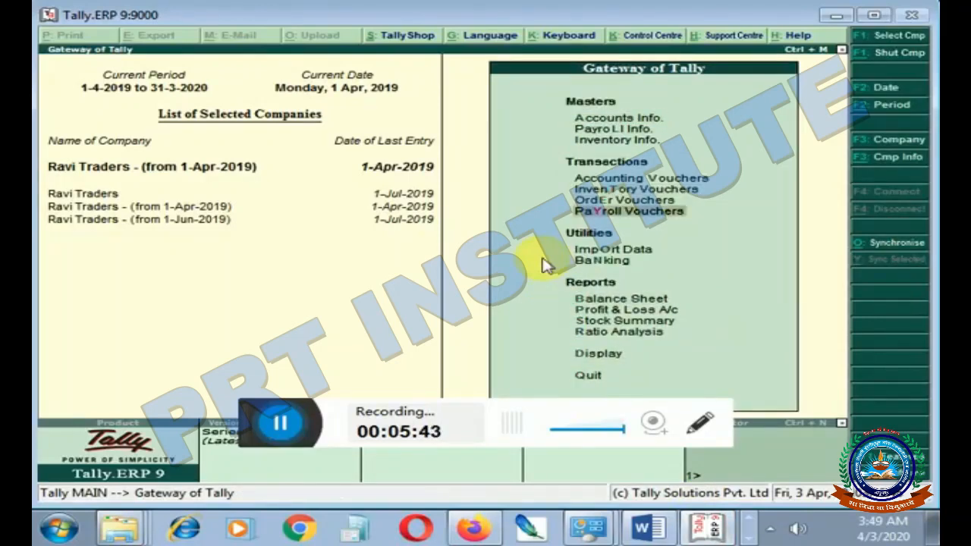
pyautogui.press('Down')
pyautogui.press('Down')
pyautogui.press('Down')
pyautogui.press('Down')
pyautogui.press('Down')
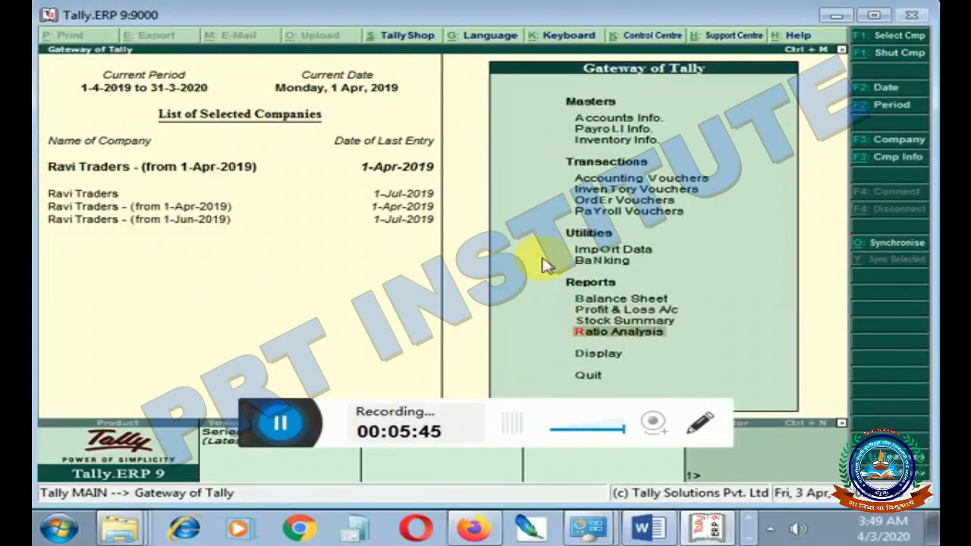
pyautogui.press('Return')
pyautogui.press('Down')
pyautogui.press('Return')
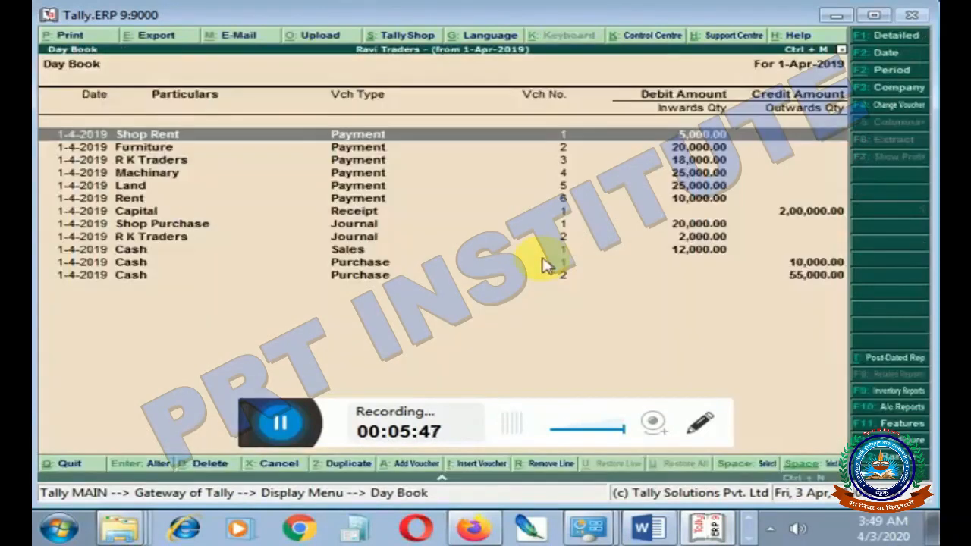
# Export the Shop Rent payment voucher as Accounting Voucher.xml to C:\Program Files\Tally\Tally.ERP9, select the exported file and minimize its folder window.
pyautogui.press('Return')
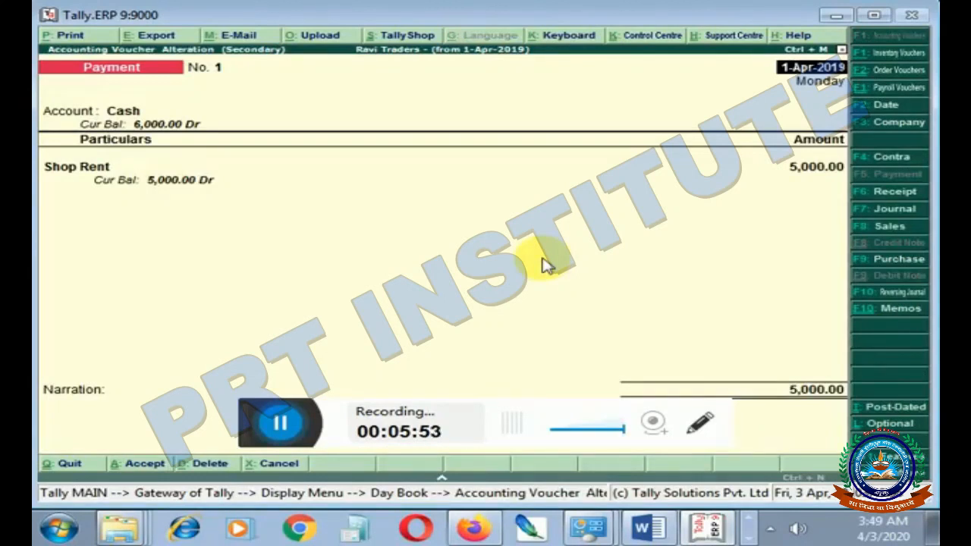
pyautogui.hotkey('alt', 'e')
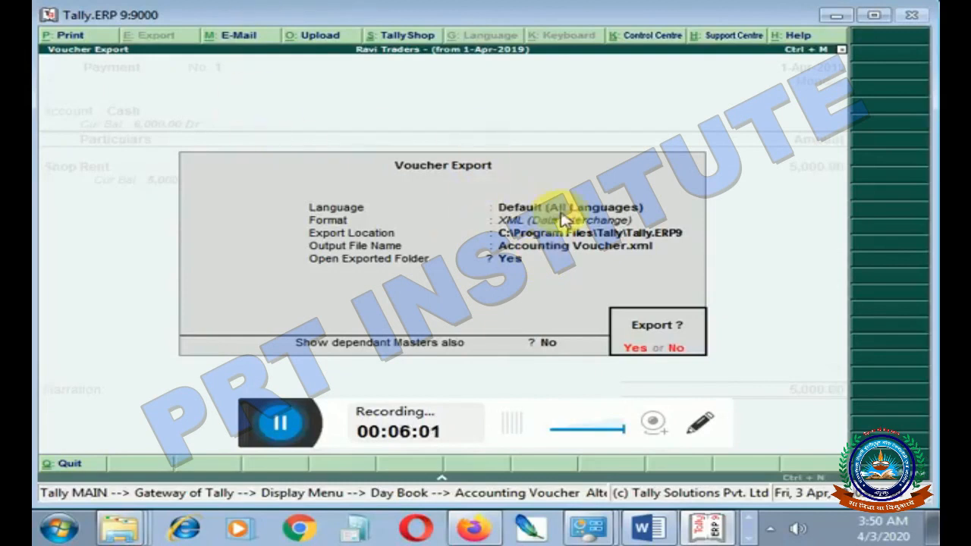
pyautogui.press('Return')
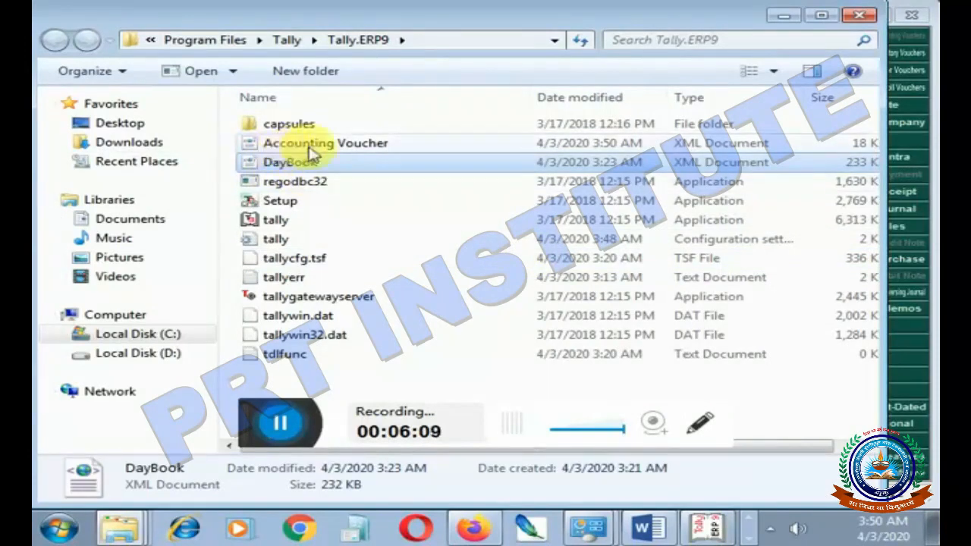
pyautogui.click(347, 144)
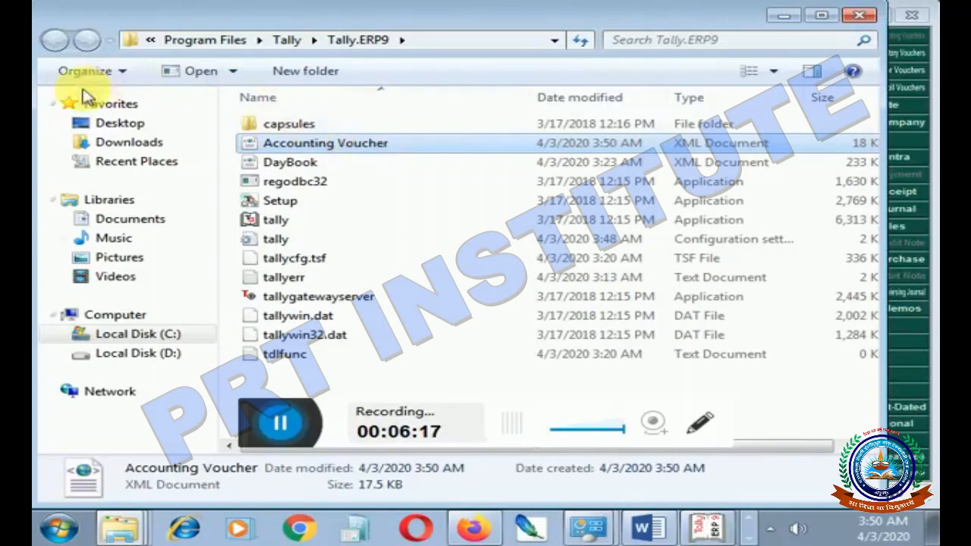
pyautogui.click(778, 15)
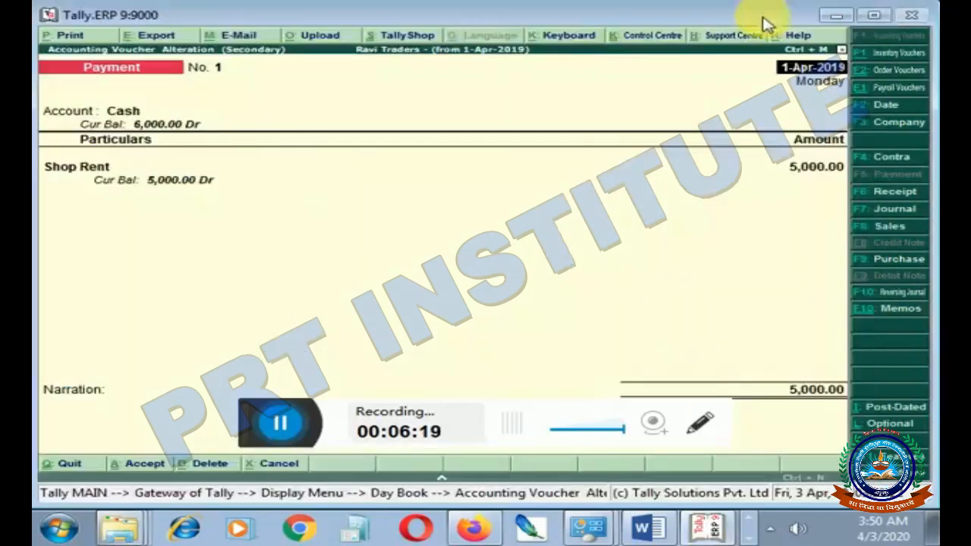
# Quit the Shop Rent voucher and leave the Day Book to return to the Gateway of Tally.
pyautogui.press('Escape')
pyautogui.press('y')
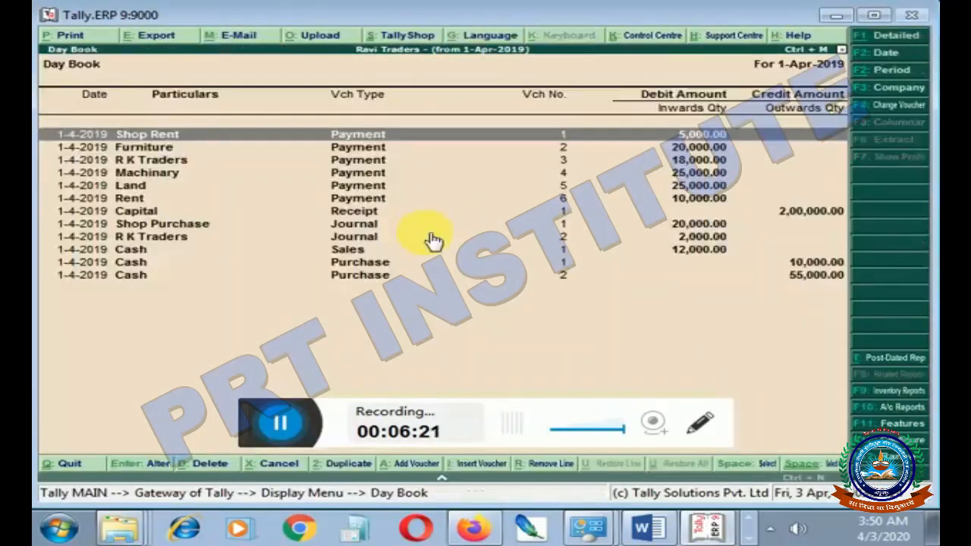
pyautogui.press('Escape')
pyautogui.press('Escape')
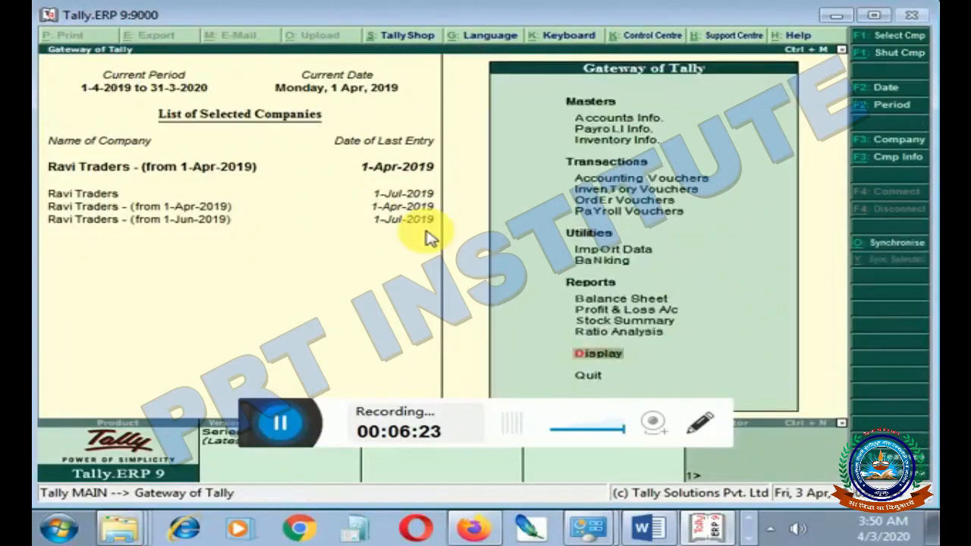
# Open the voucher import prompt under Import Data.
pyautogui.press('Down')
pyautogui.press('Down')
pyautogui.press('Down')
pyautogui.press('Down')
pyautogui.press('Down')
pyautogui.press('Down')
pyautogui.press('Down')
pyautogui.press('Down')
pyautogui.press('Down')
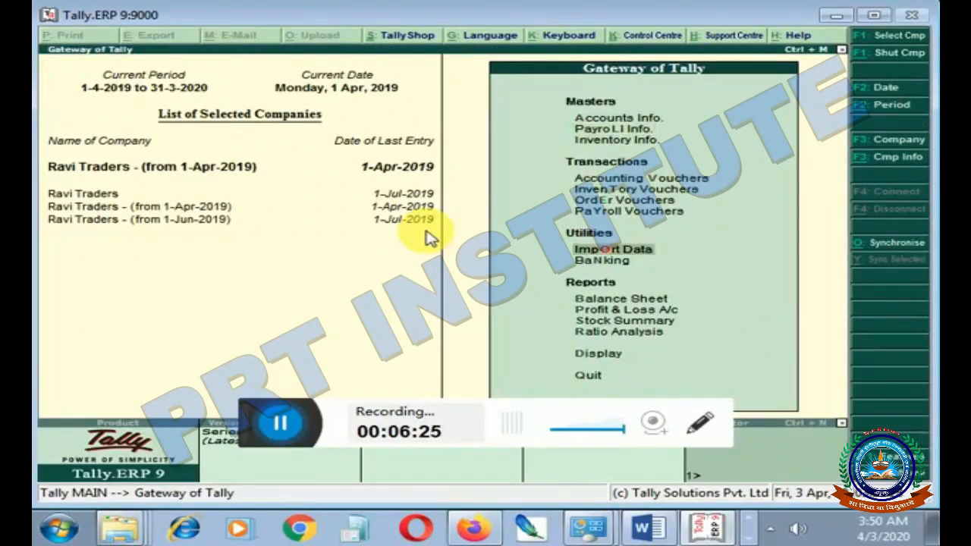
pyautogui.press('Return')
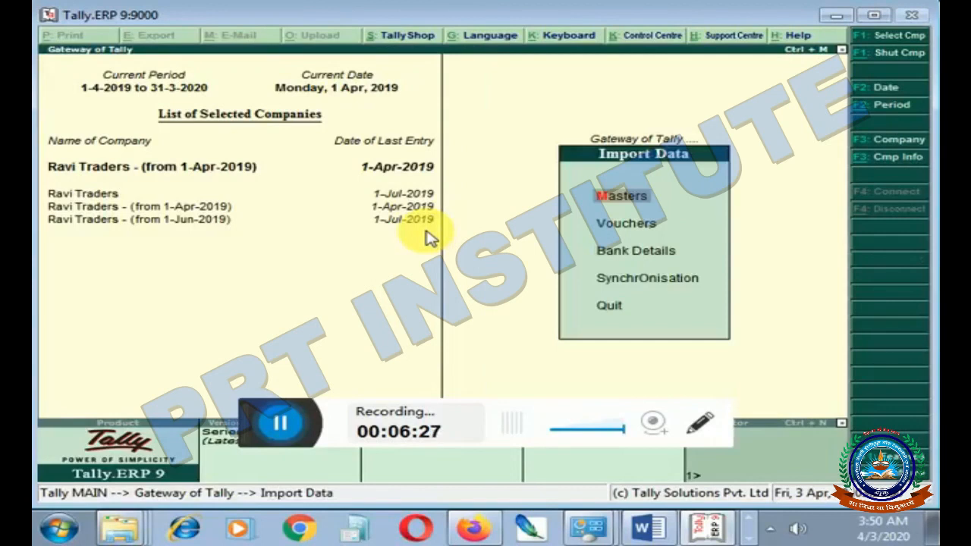
pyautogui.press('Down')
pyautogui.press('Up')
pyautogui.press('Escape')
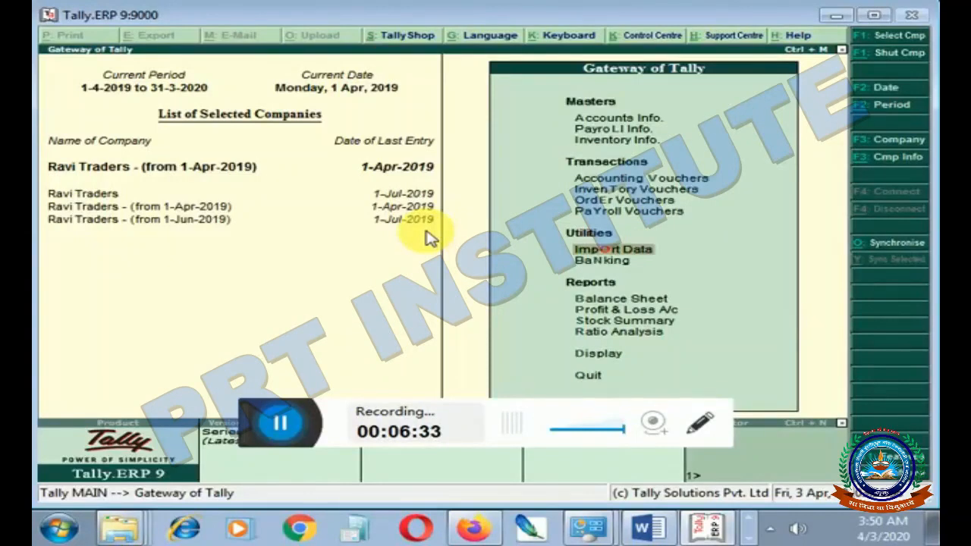
pyautogui.press('Return')
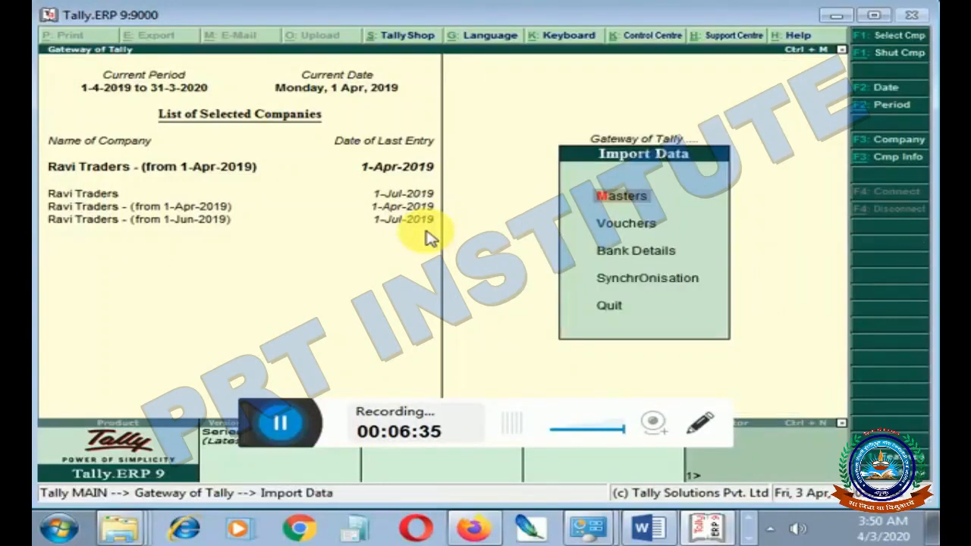
pyautogui.press('Down')
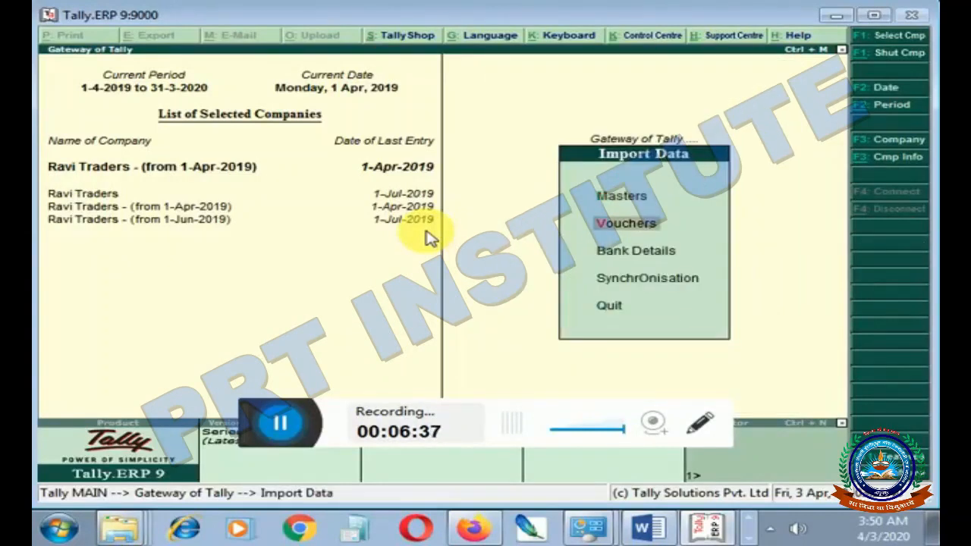
pyautogui.press('Return')
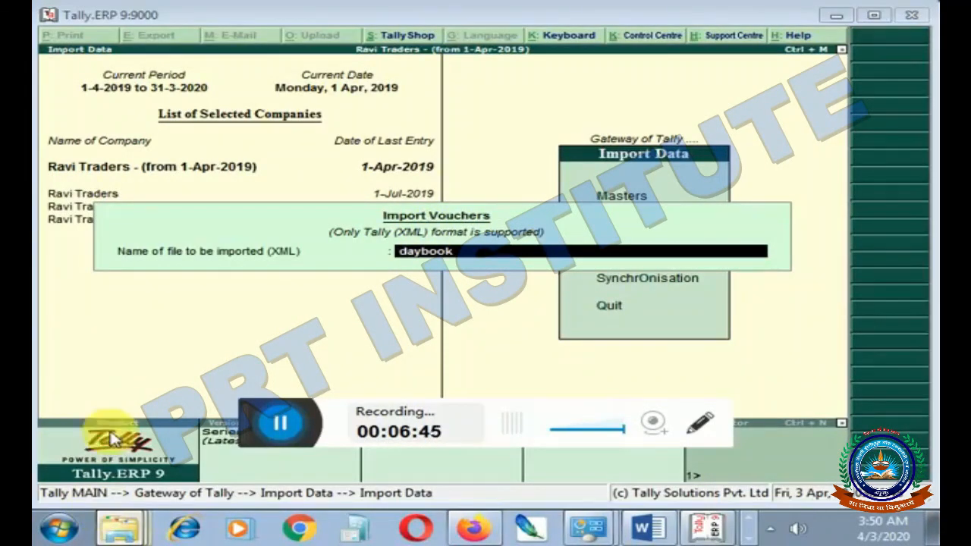
# Check the exported voucher's file name in the Tally.ERP9 folder and return to the Import Vouchers prompt in Tally.ERP 9.
pyautogui.click(112, 471)
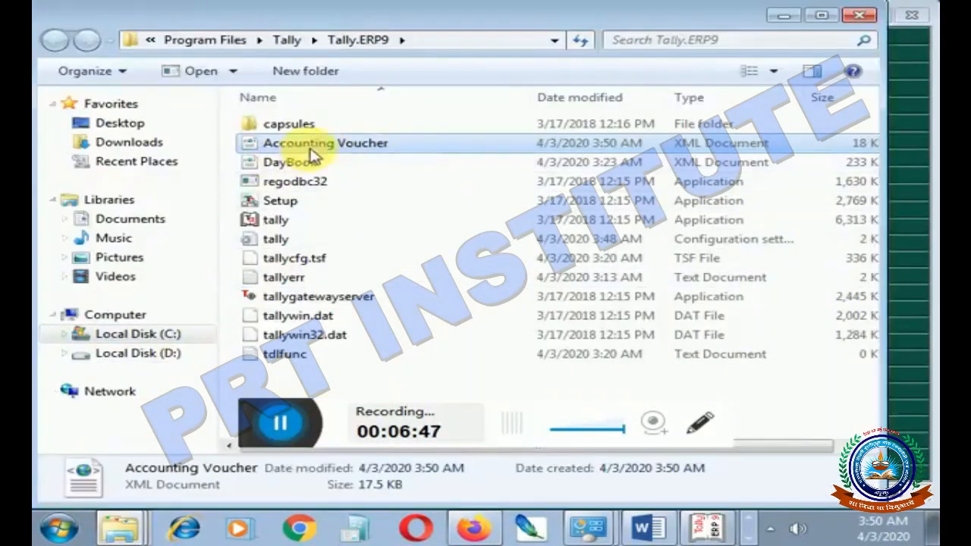
pyautogui.click(109, 531)
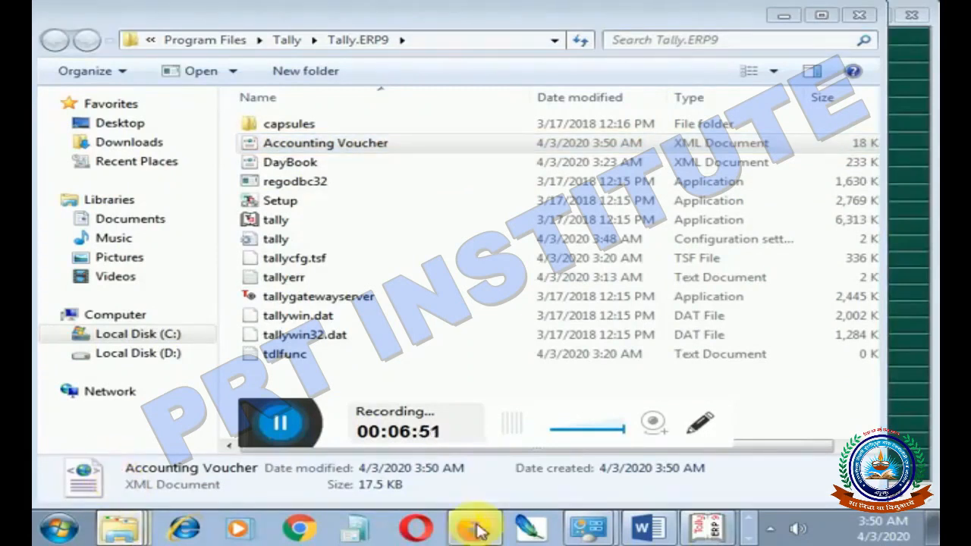
pyautogui.click(707, 531)
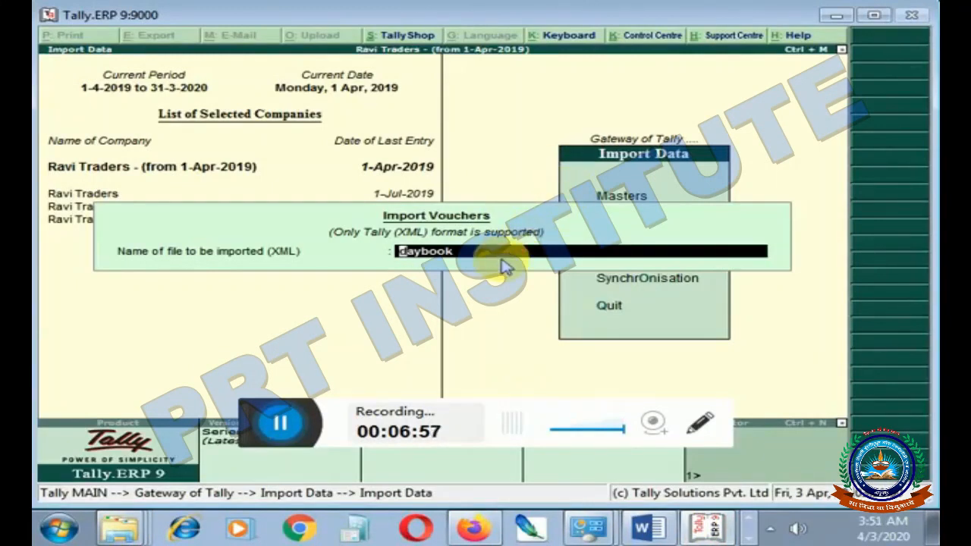
# Clear the existing name of the XML file to import.
pyautogui.press('BackSpace')
pyautogui.press('BackSpace')
pyautogui.press('BackSpace')
pyautogui.press('BackSpace')
pyautogui.press('BackSpace')
pyautogui.press('BackSpace')
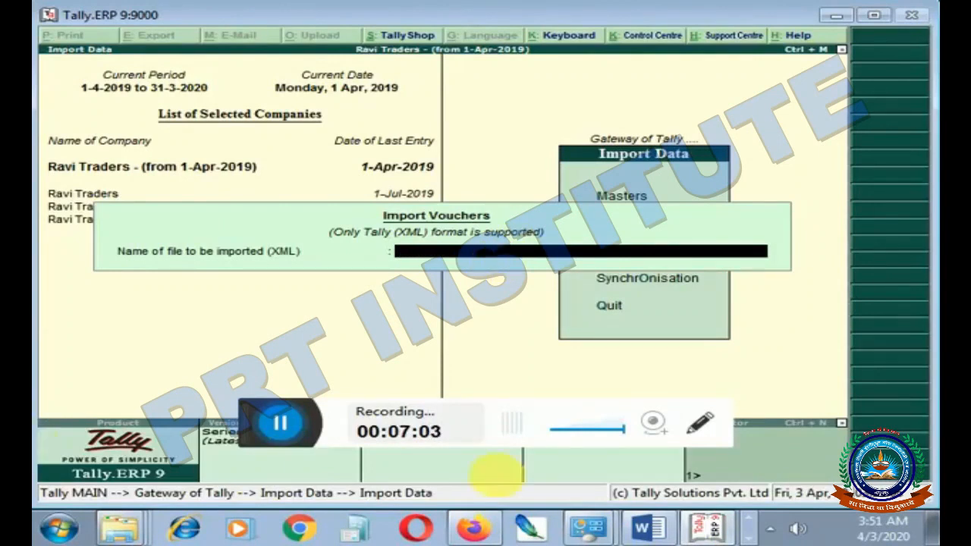
# Search the installed programs for "on", open the On-Screen Keyboard, move it below the import prompt and minimize it.
pyautogui.click(59, 528)
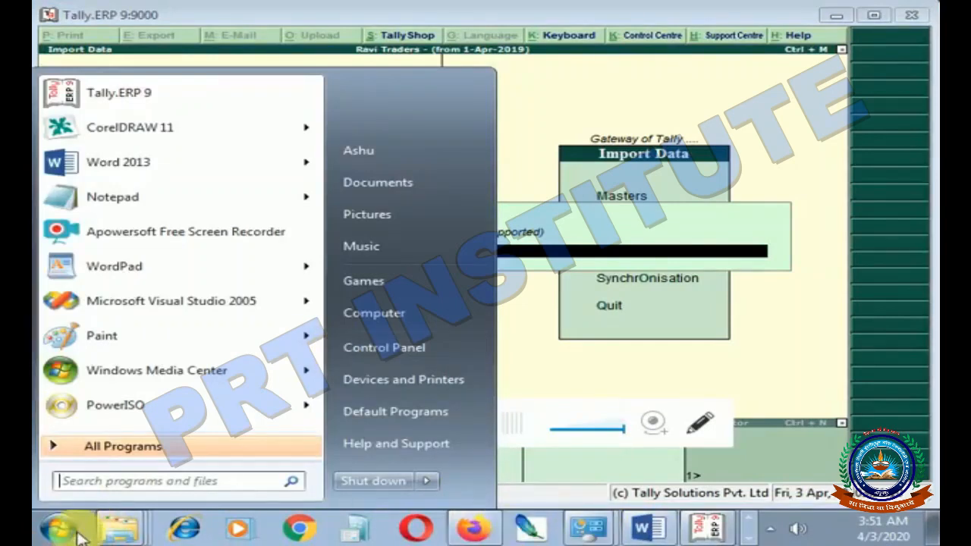
pyautogui.write('on')
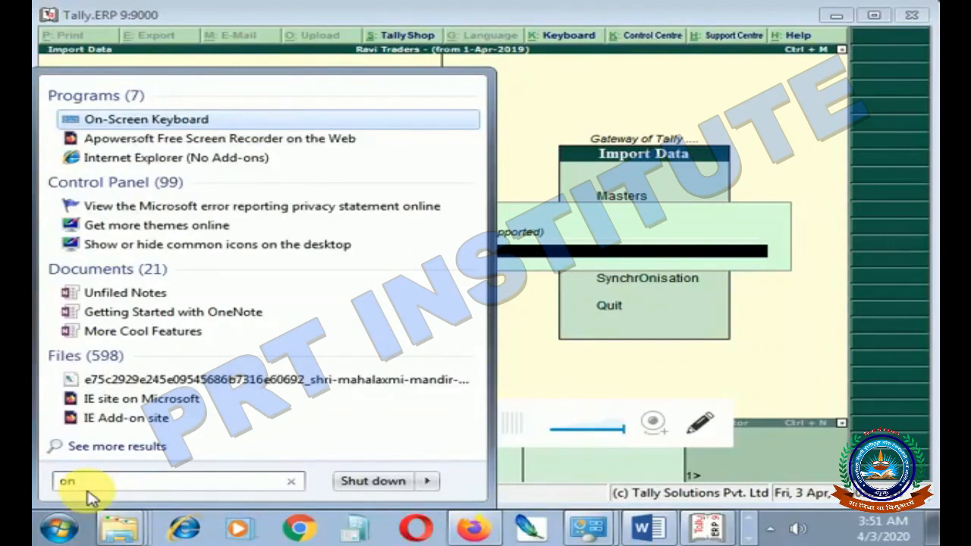
pyautogui.press('Return')
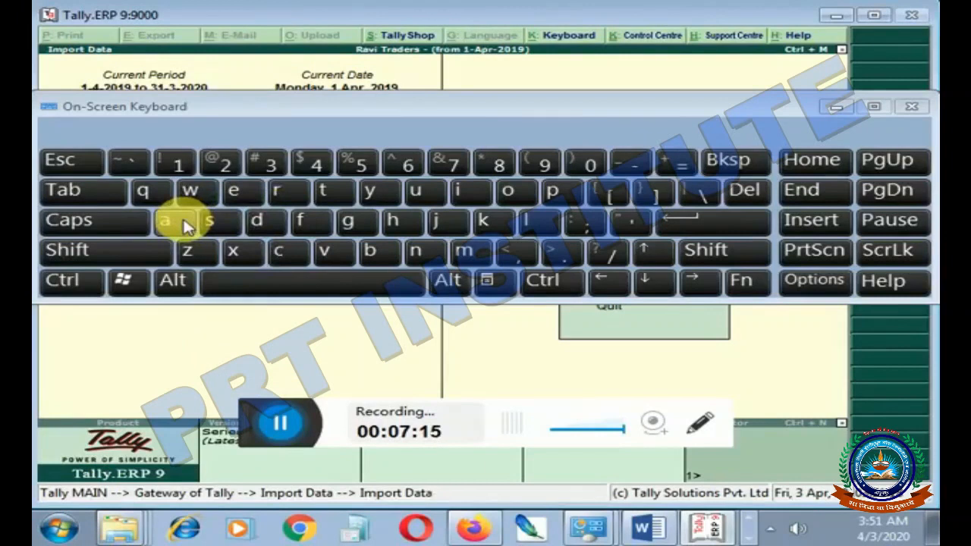
pyautogui.moveTo(412, 102); pyautogui.dragTo(468, 322)
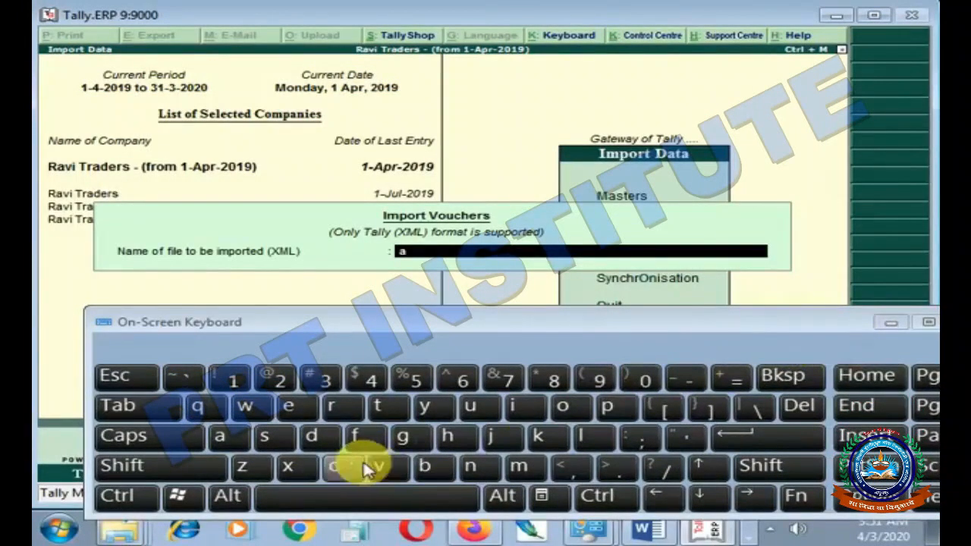
pyautogui.click(895, 327)
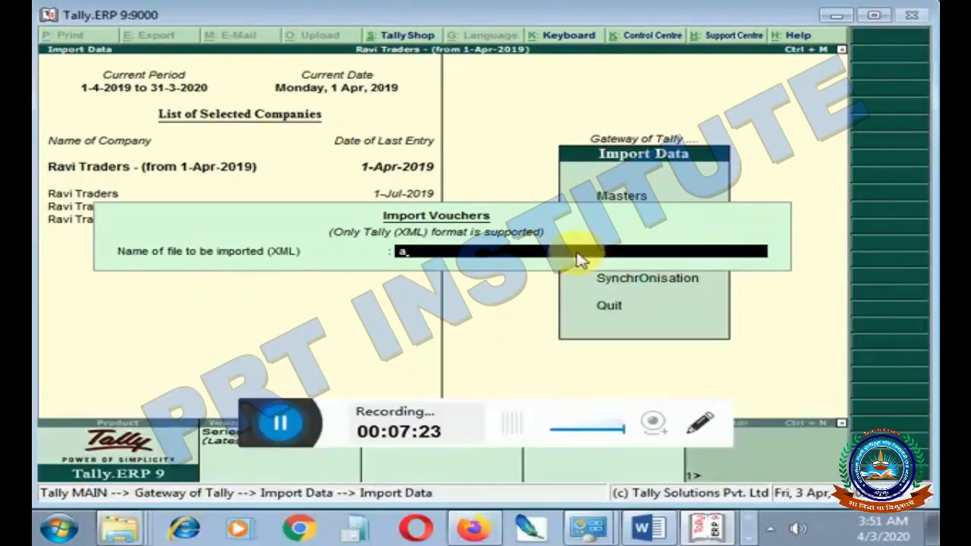
# Complete the name of the XML file to import as "accouting vourcher".
pyautogui.write('cc')
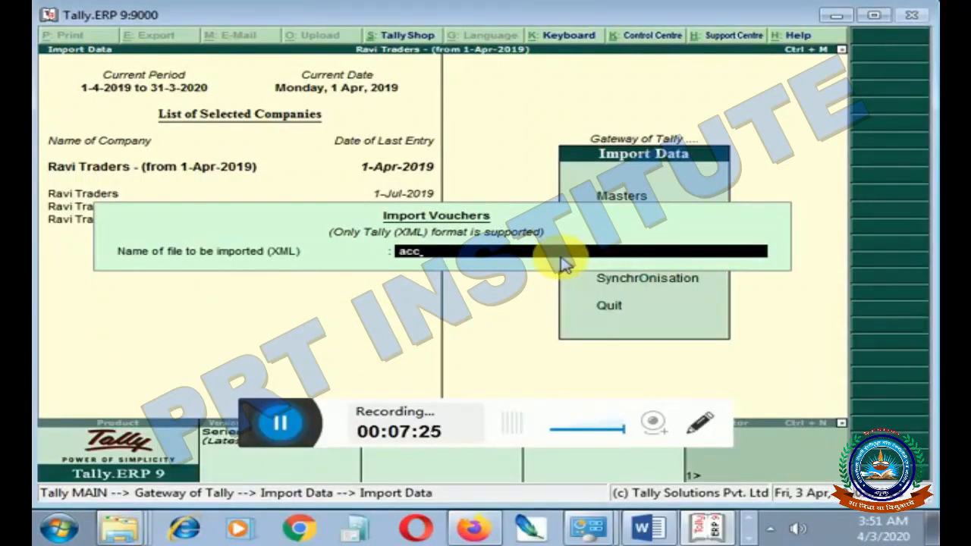
pyautogui.write('outing vourcher')
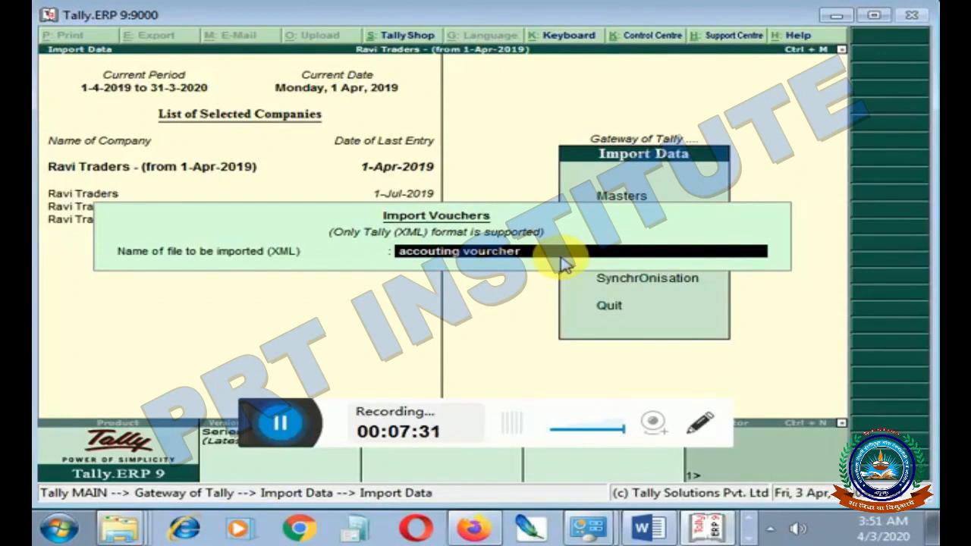
# Add the ".xml" extension to the import file name, entering the last letter with the On-Screen Keyboard, and minimize the keyboard.
pyautogui.write('.xm')
pyautogui.click(60, 529)
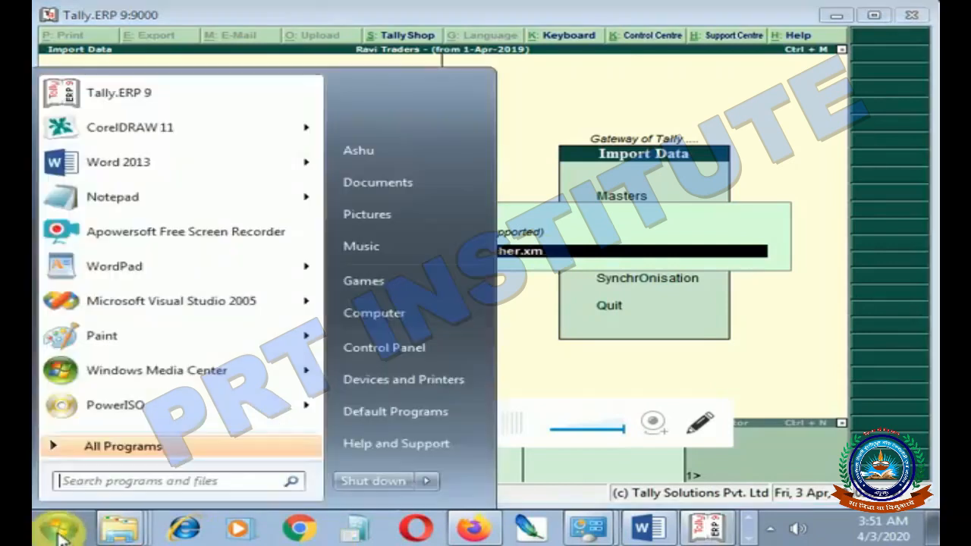
pyautogui.write('on')
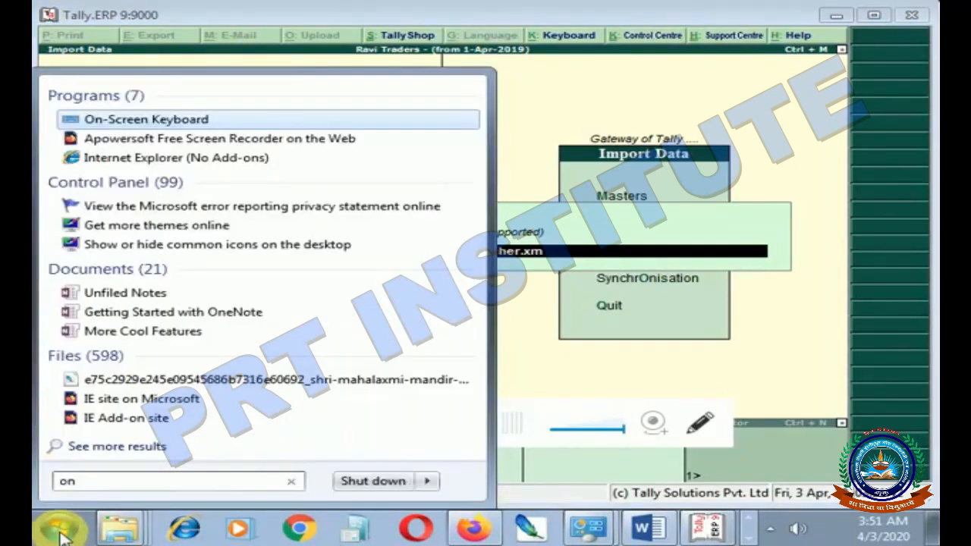
pyautogui.click(101, 121)
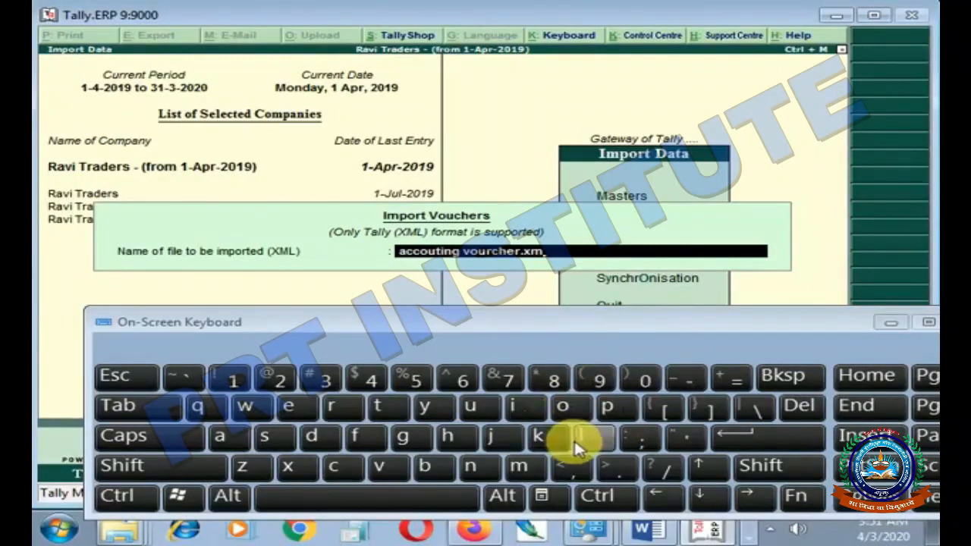
pyautogui.click(596, 446)
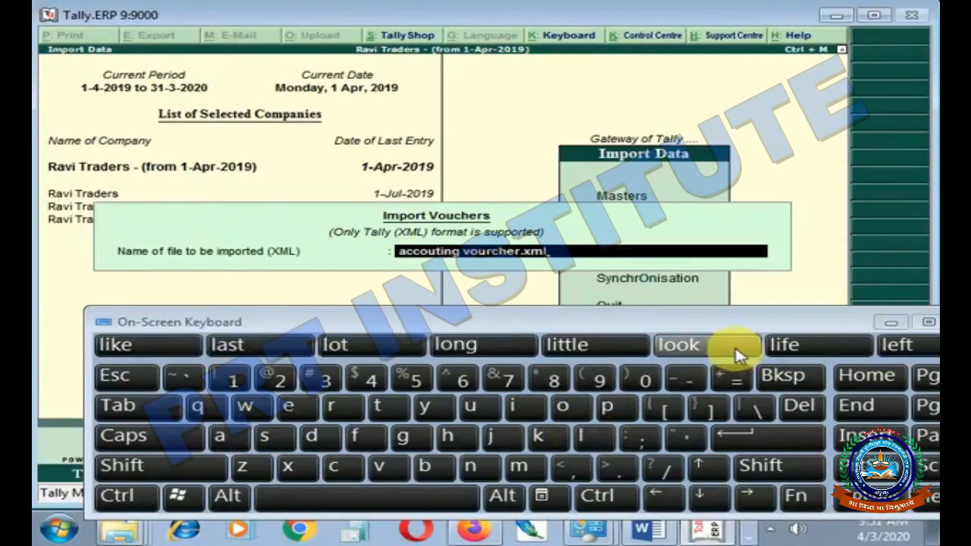
pyautogui.click(886, 323)
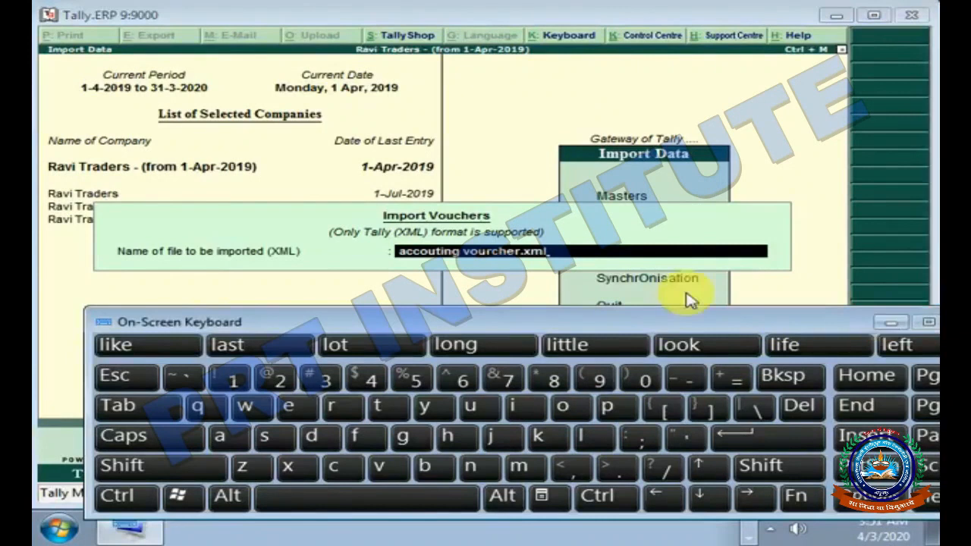
pyautogui.click(884, 324)
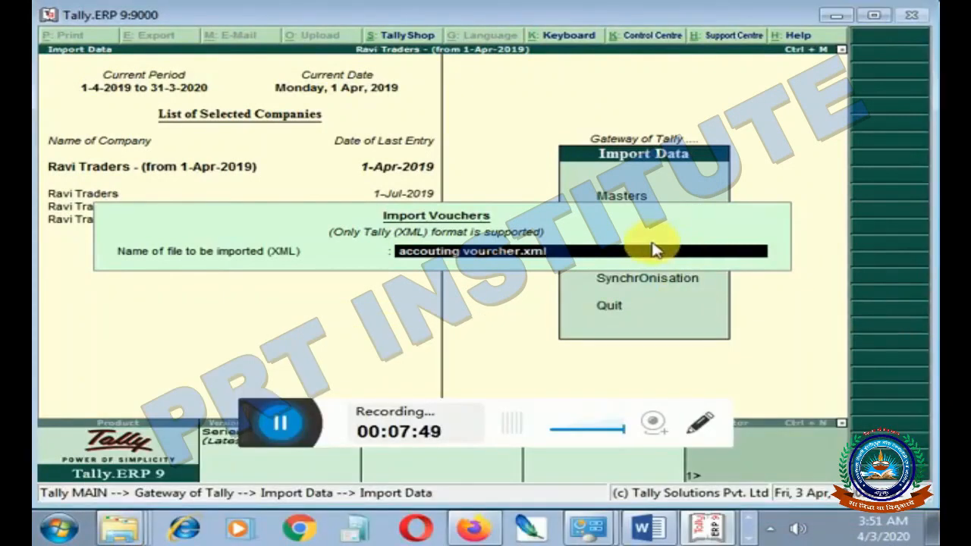
# Try to import the vouchers from "accouting vourcher.xml" and return to the Import Data menu.
pyautogui.press('Return')
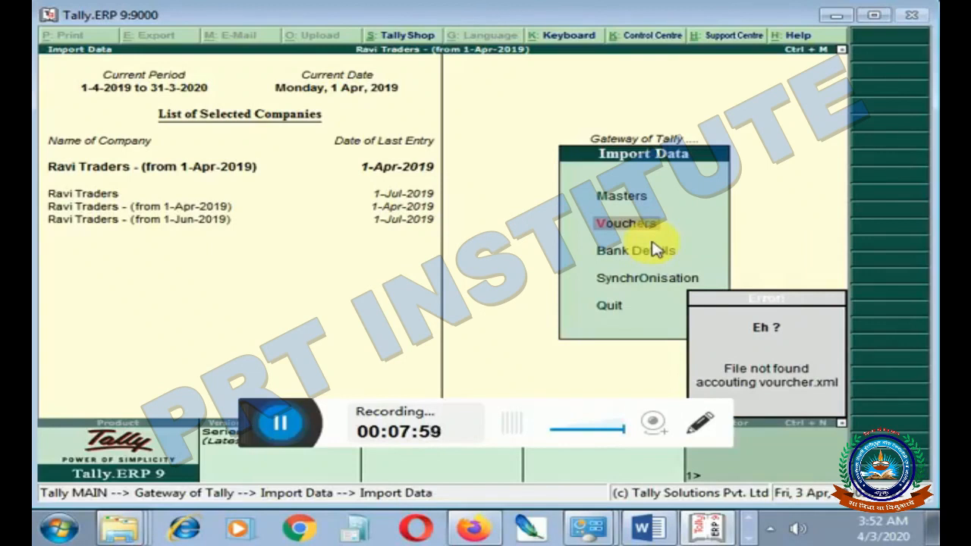
pyautogui.press('Escape')
pyautogui.press('BackSpace')
pyautogui.press('Escape')
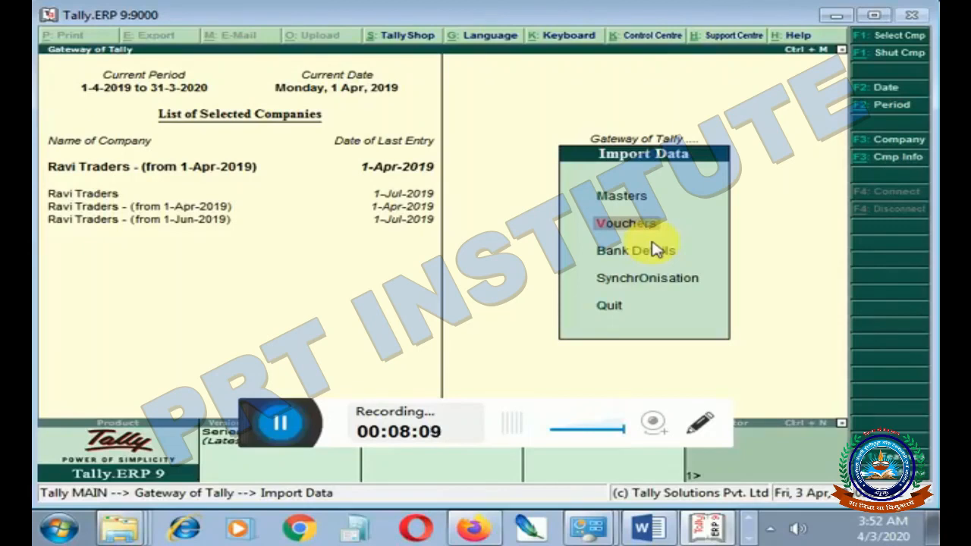
# Check the exported voucher's file name in the Tally.ERP9 folder, switch back to Tally.ERP 9 and return to the Gateway of Tally.
pyautogui.click(717, 529)
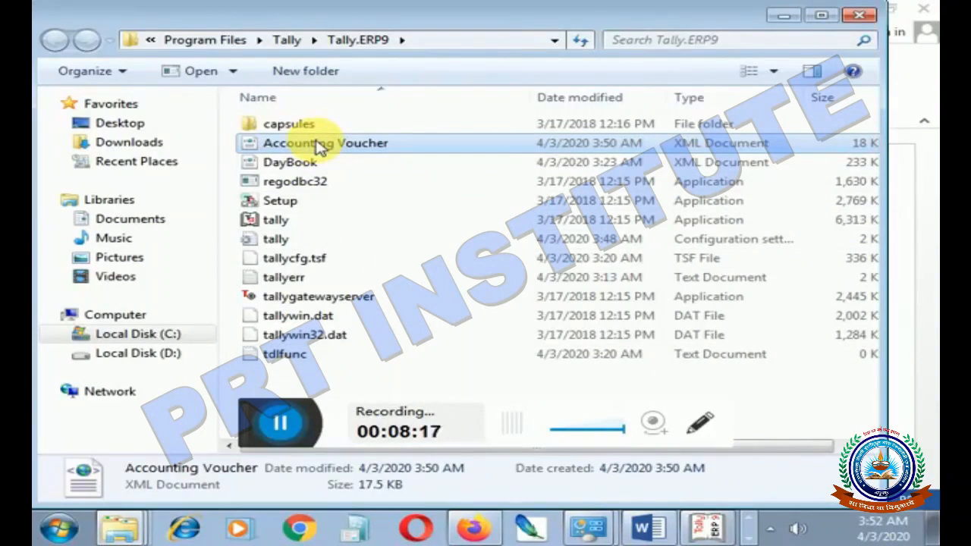
pyautogui.click(772, 18)
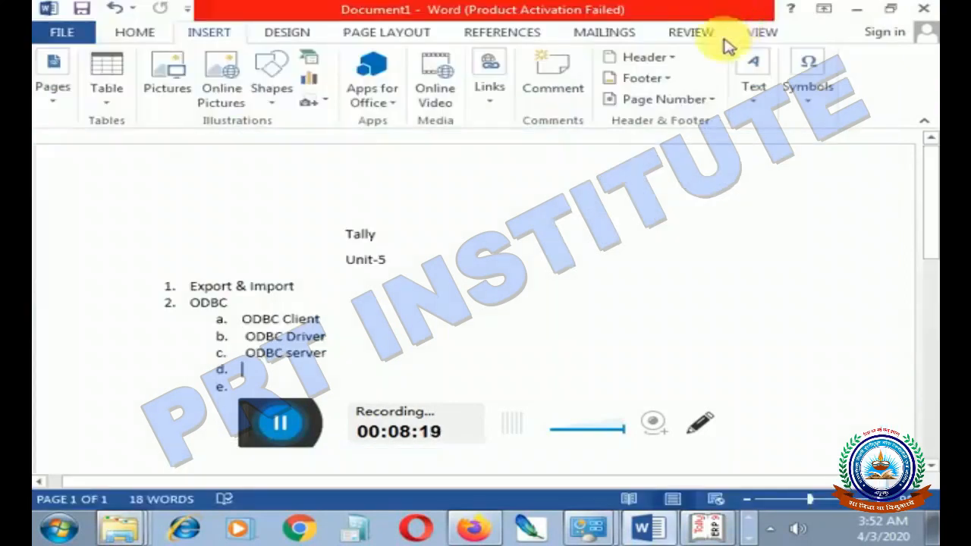
pyautogui.click(708, 529)
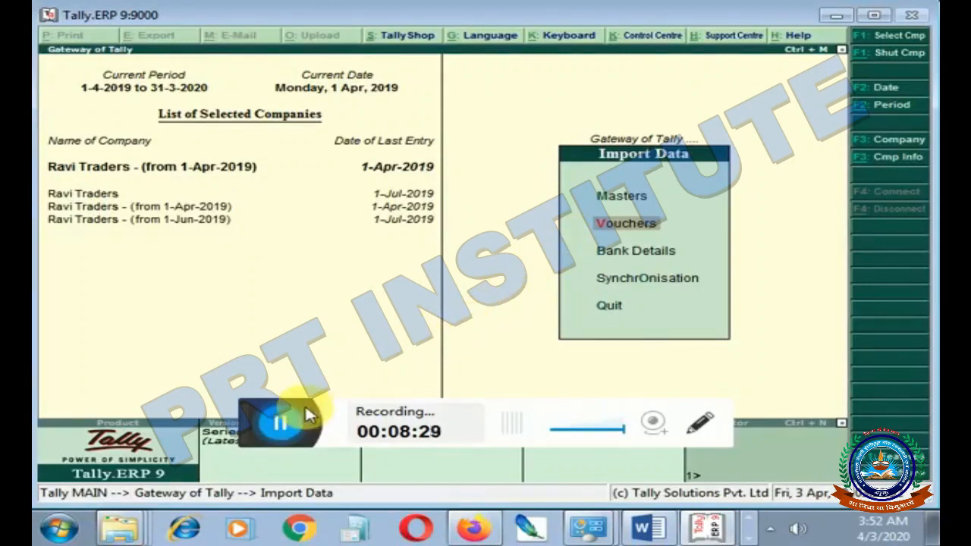
pyautogui.press('Escape')
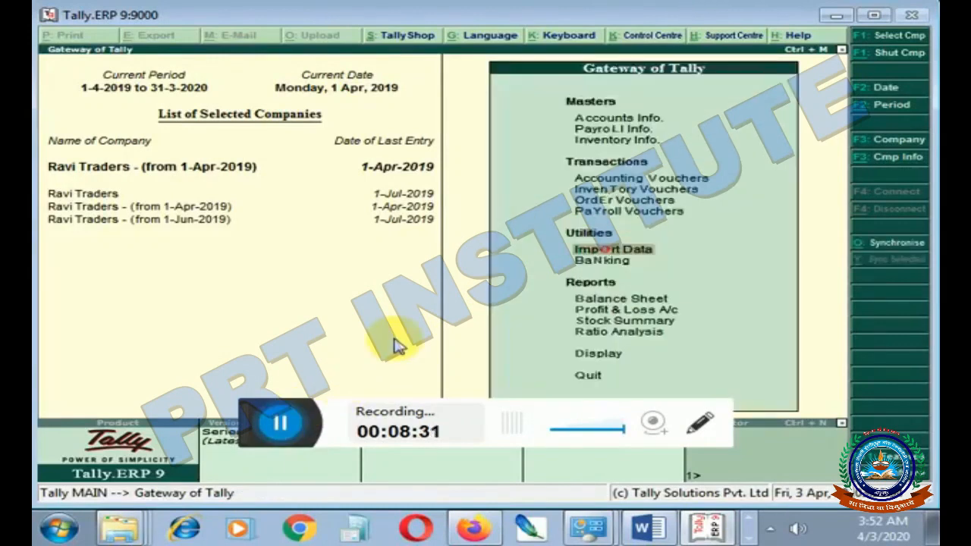
pyautogui.press('Return')
pyautogui.press('Down')
pyautogui.press('Up')
pyautogui.press('Down')
pyautogui.press('Down')
pyautogui.press('Return')
pyautogui.press('Escape')
pyautogui.press('Escape')
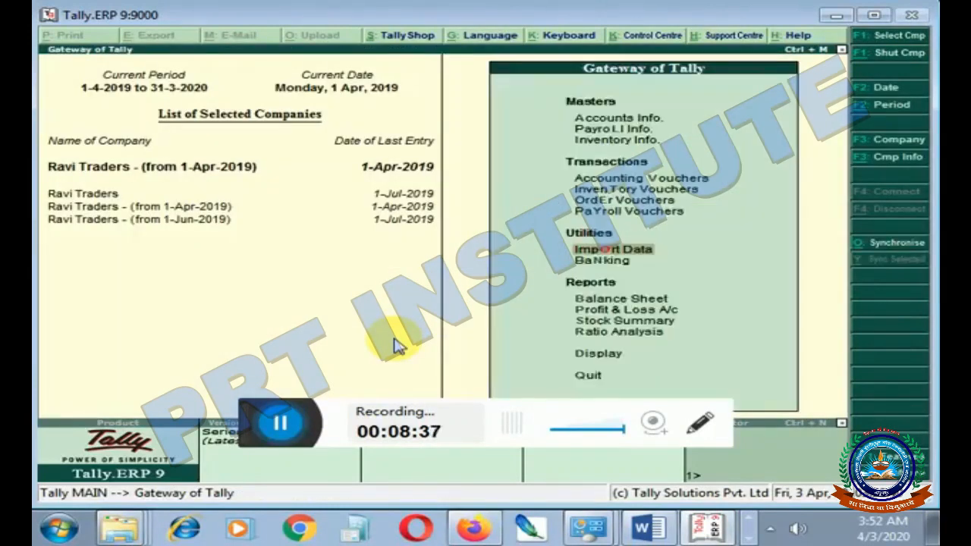